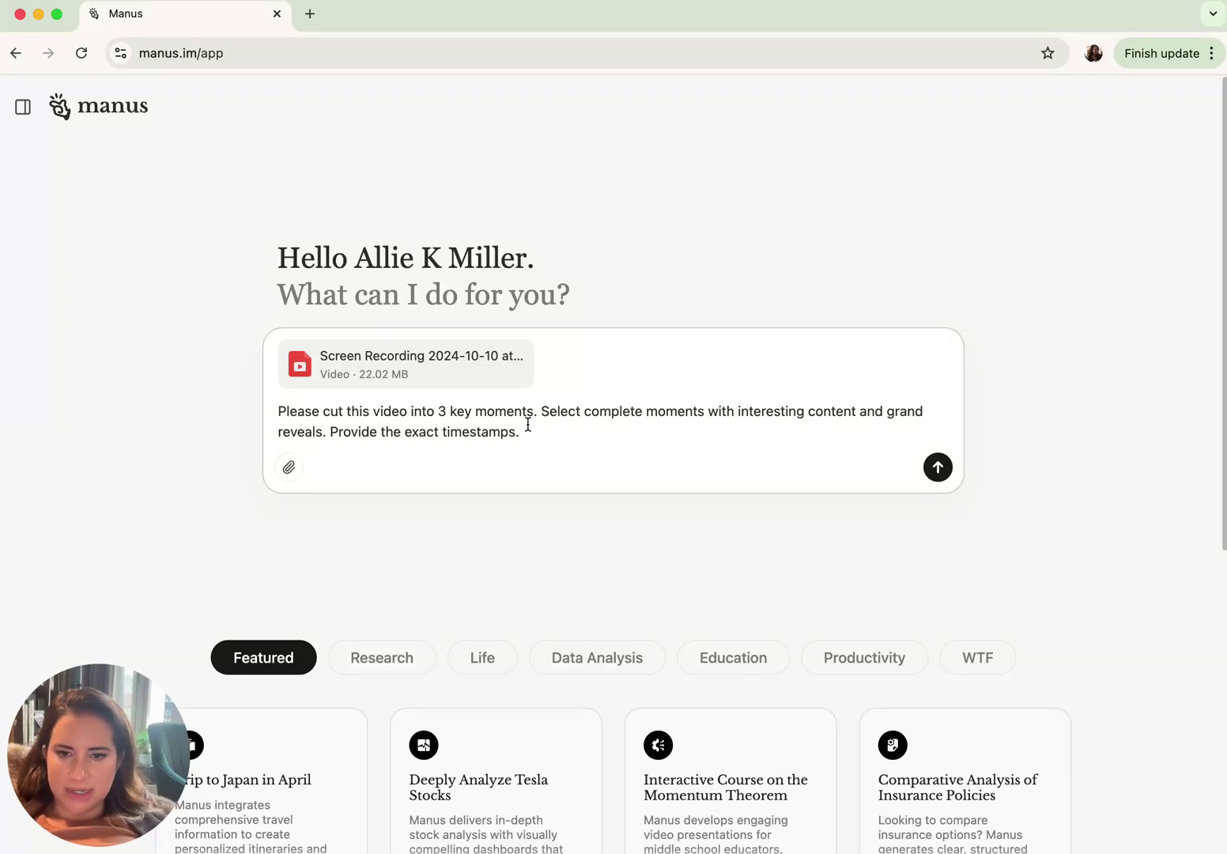
- Add 'And then do one magical, high value thing.' to the request and send it with the attached video
{"action": "type", "text": "An"}
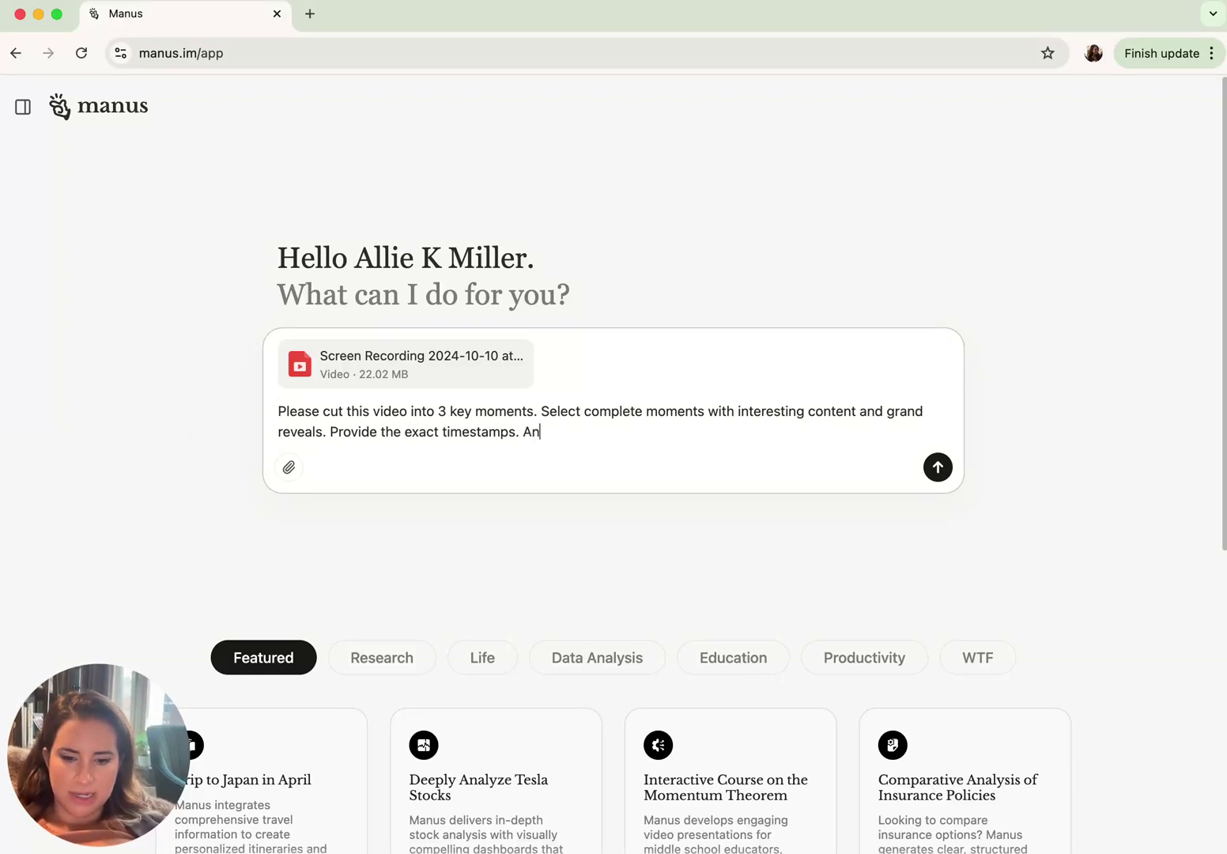
{"action": "type", "text": "d then do one ma"}
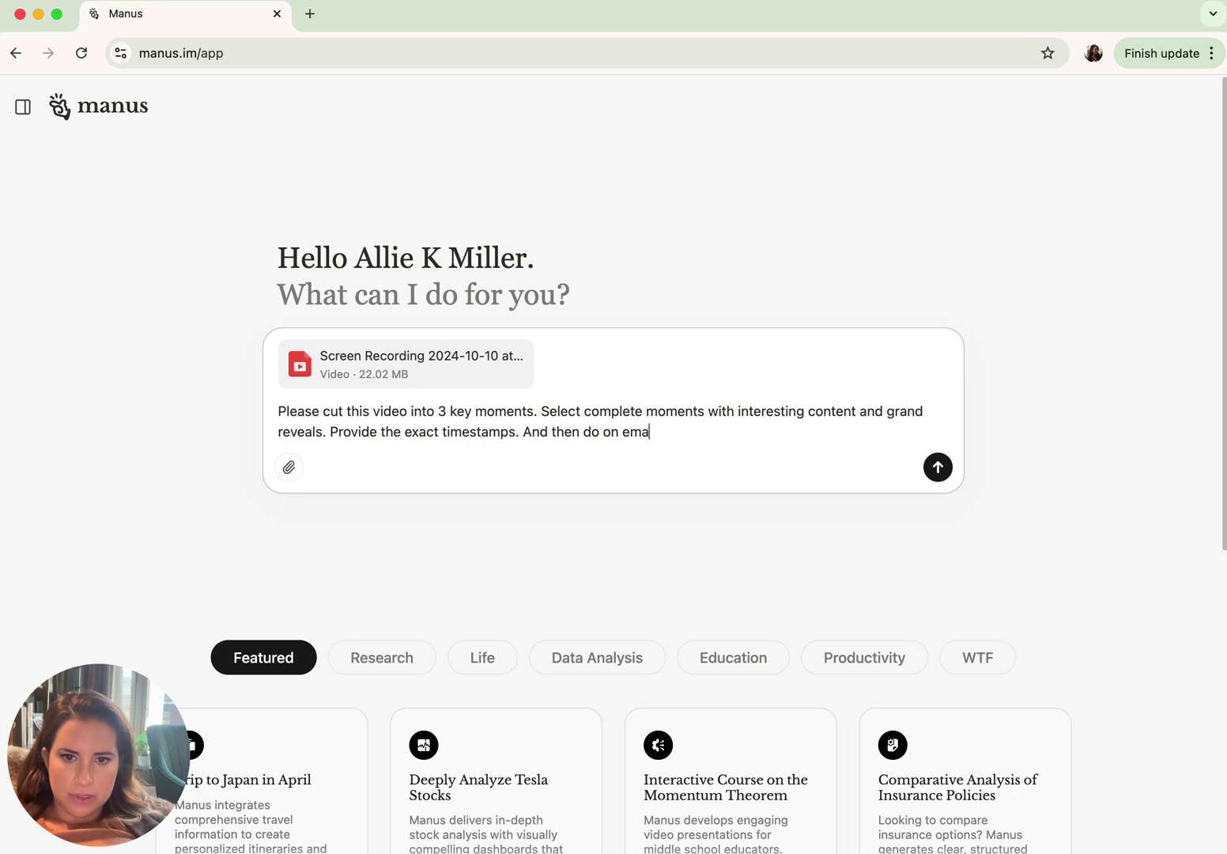
{"action": "key", "text": "BackSpace"}
{"action": "key", "text": "BackSpace"}
{"action": "key", "text": "BackSpace"}
{"action": "type", "text": "e magical, high va"}
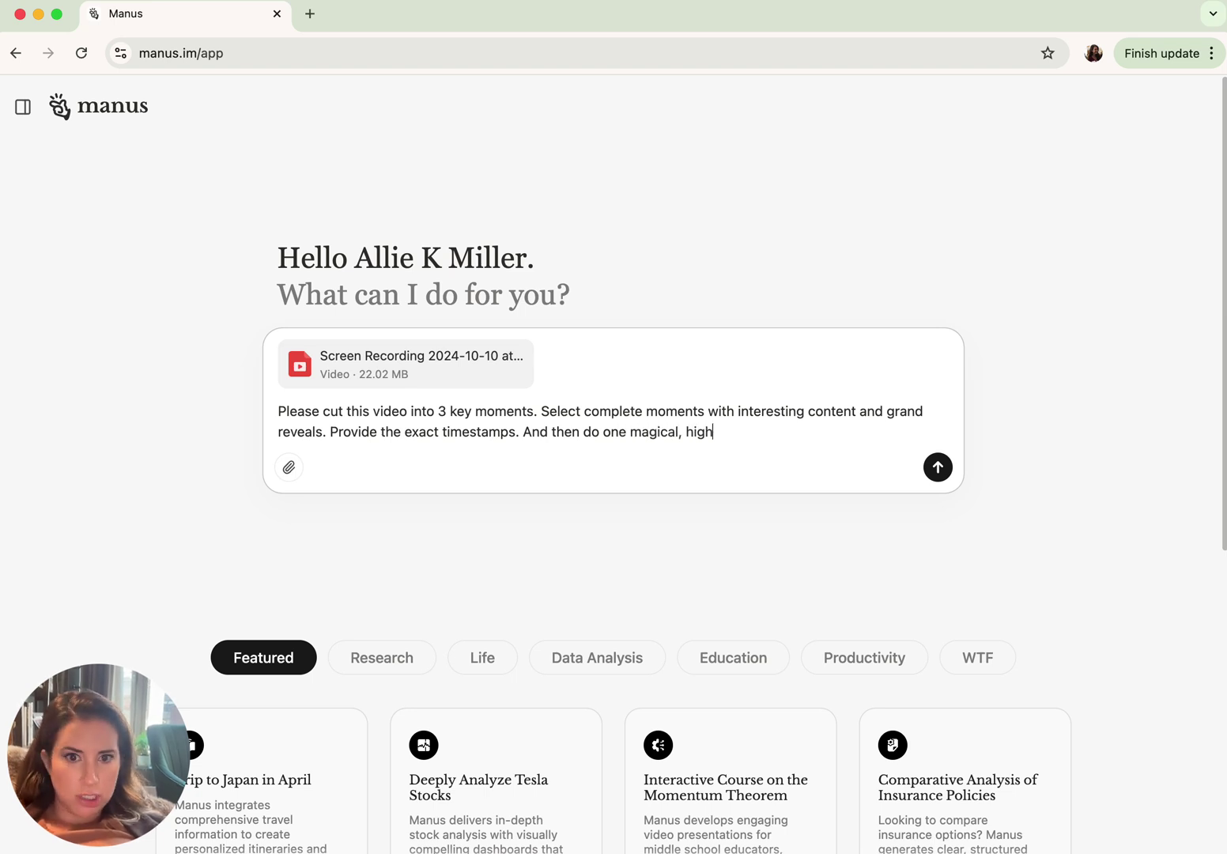
{"action": "key", "text": "BackSpace"}
{"action": "type", "text": "vaue this"}
{"action": "key", "text": "BackSpace"}
{"action": "key", "text": "BackSpace"}
{"action": "key", "text": "BackSpace"}
{"action": "key", "text": "BackSpace"}
{"action": "key", "text": "BackSpace"}
{"action": "key", "text": "BackSpace"}
{"action": "key", "text": "BackSpace"}
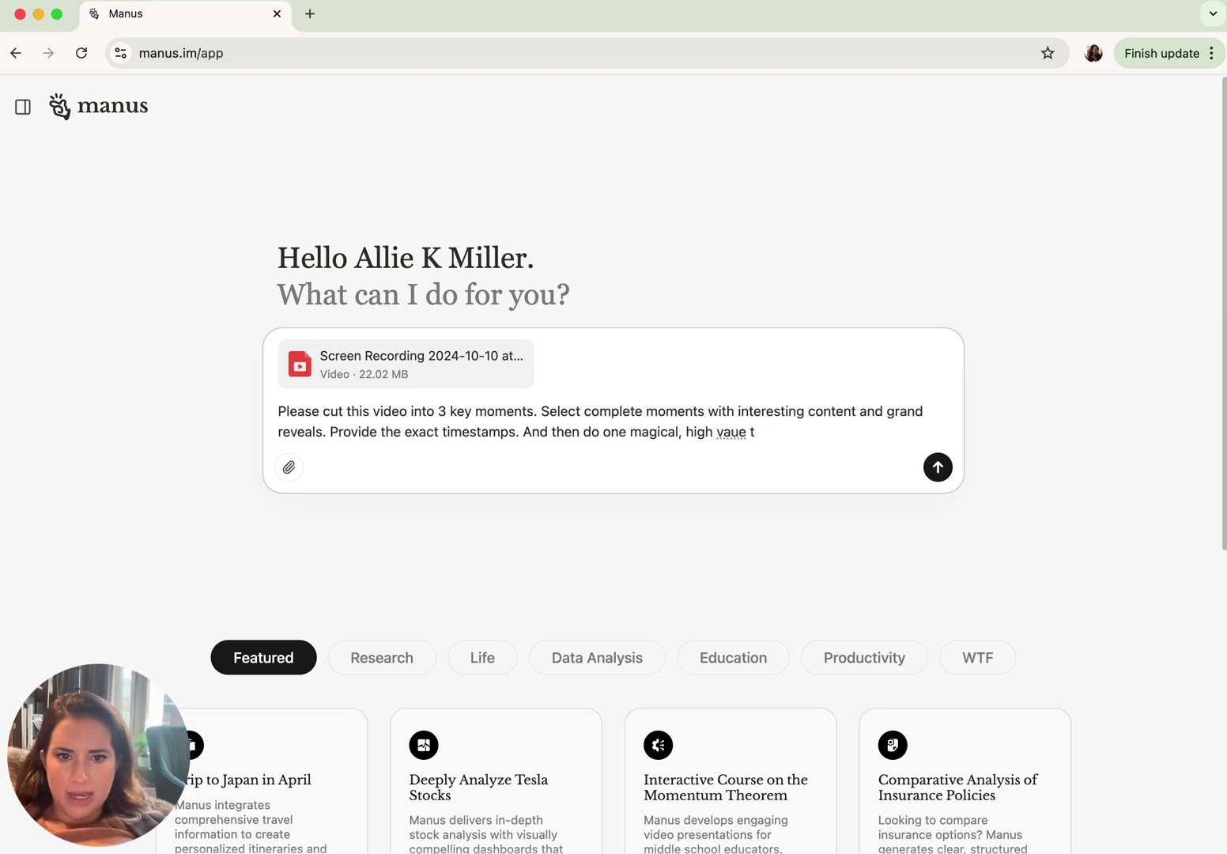
{"action": "type", "text": "lue thing."}
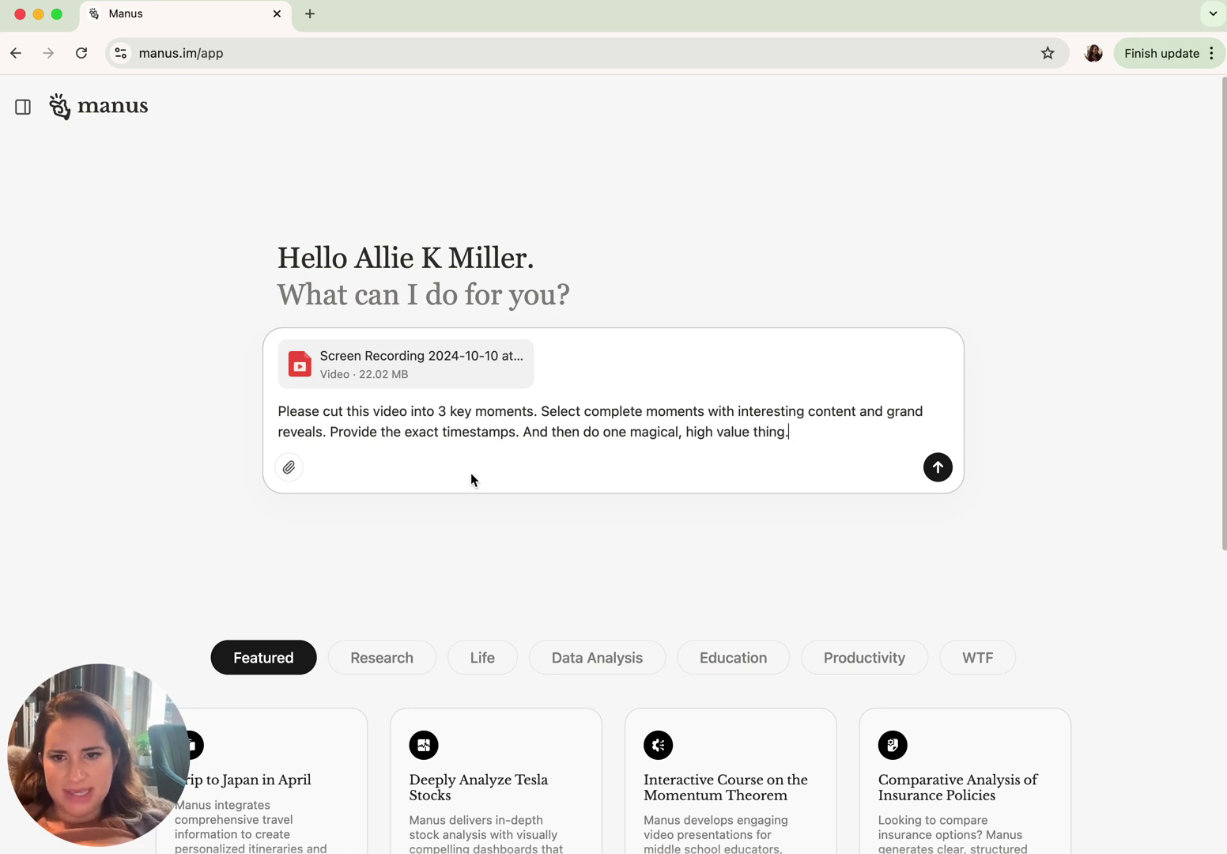
{"action": "left_click", "coordinate": [938, 468]}
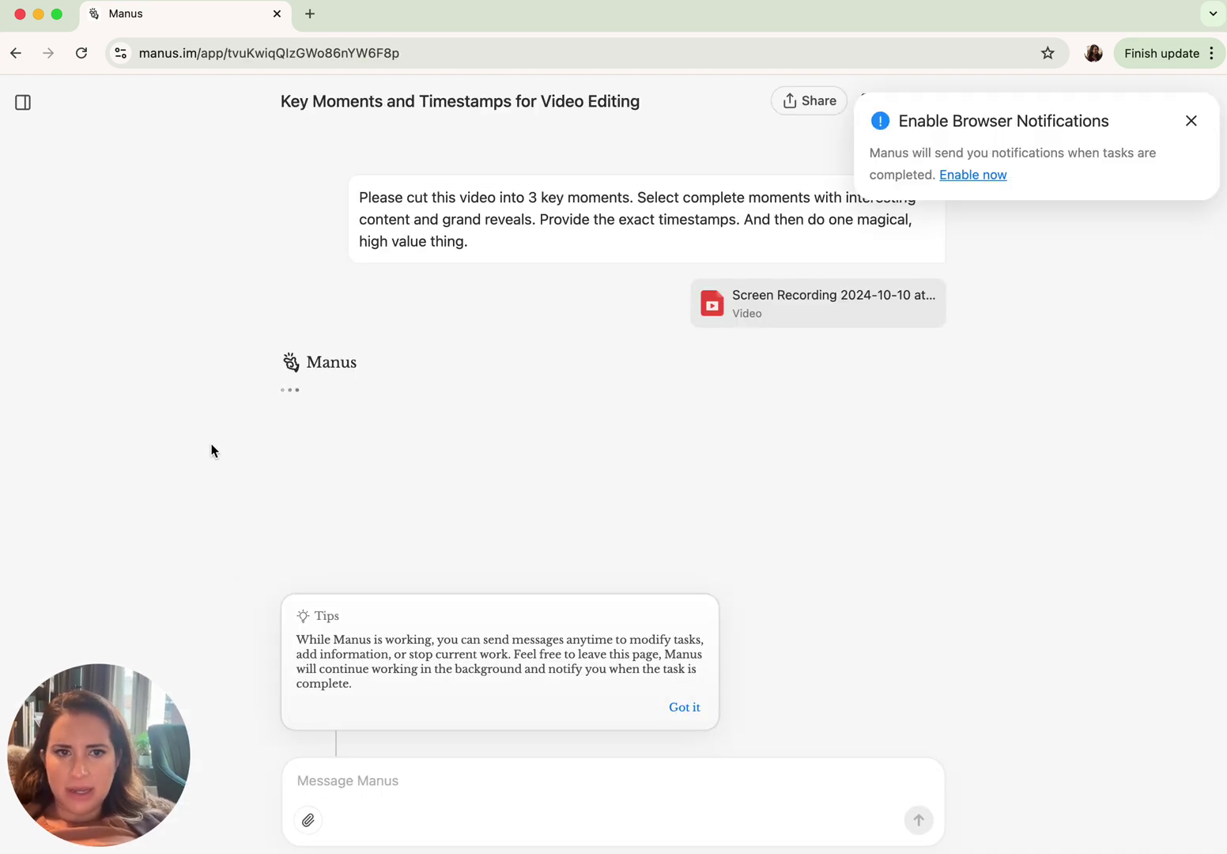
- Dismiss the Enable Browser Notifications popup and the Tips card
{"action": "left_click", "coordinate": [1189, 123]}
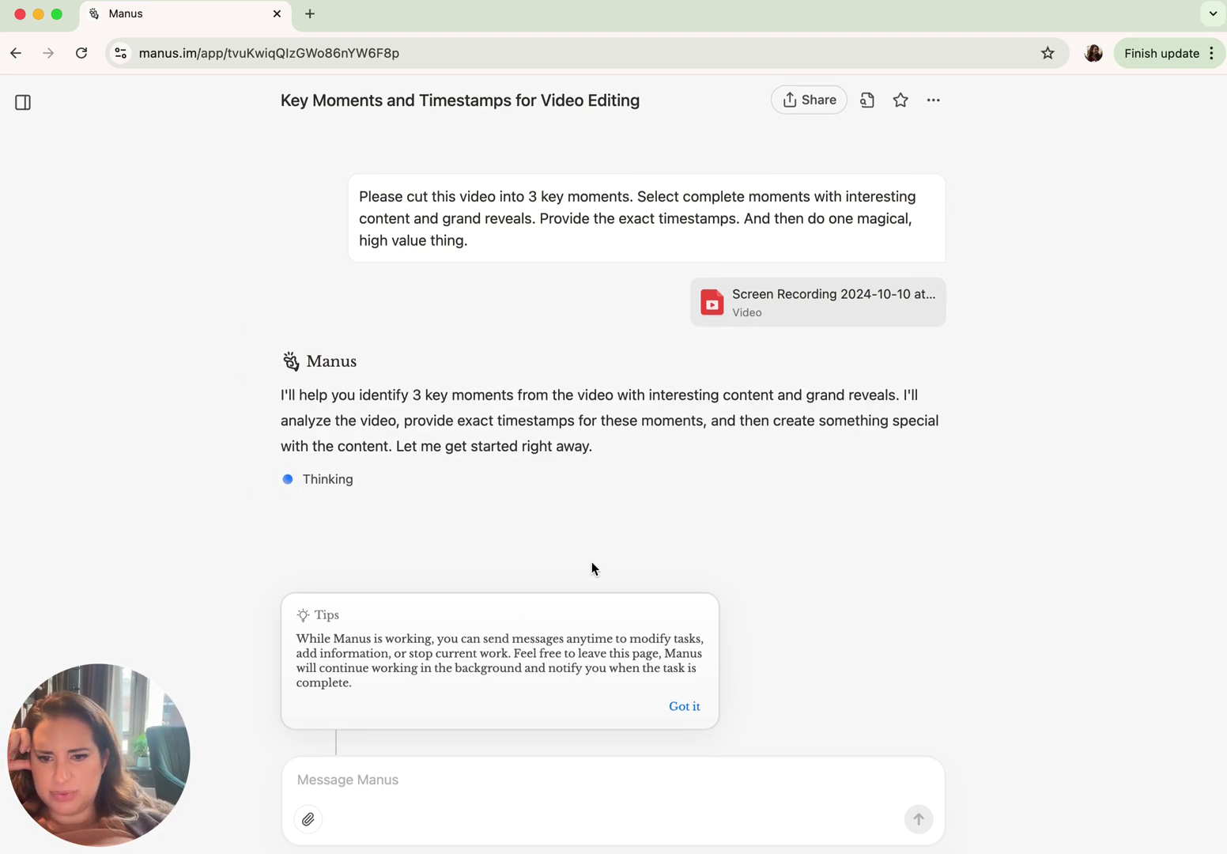
{"action": "left_click", "coordinate": [688, 708]}
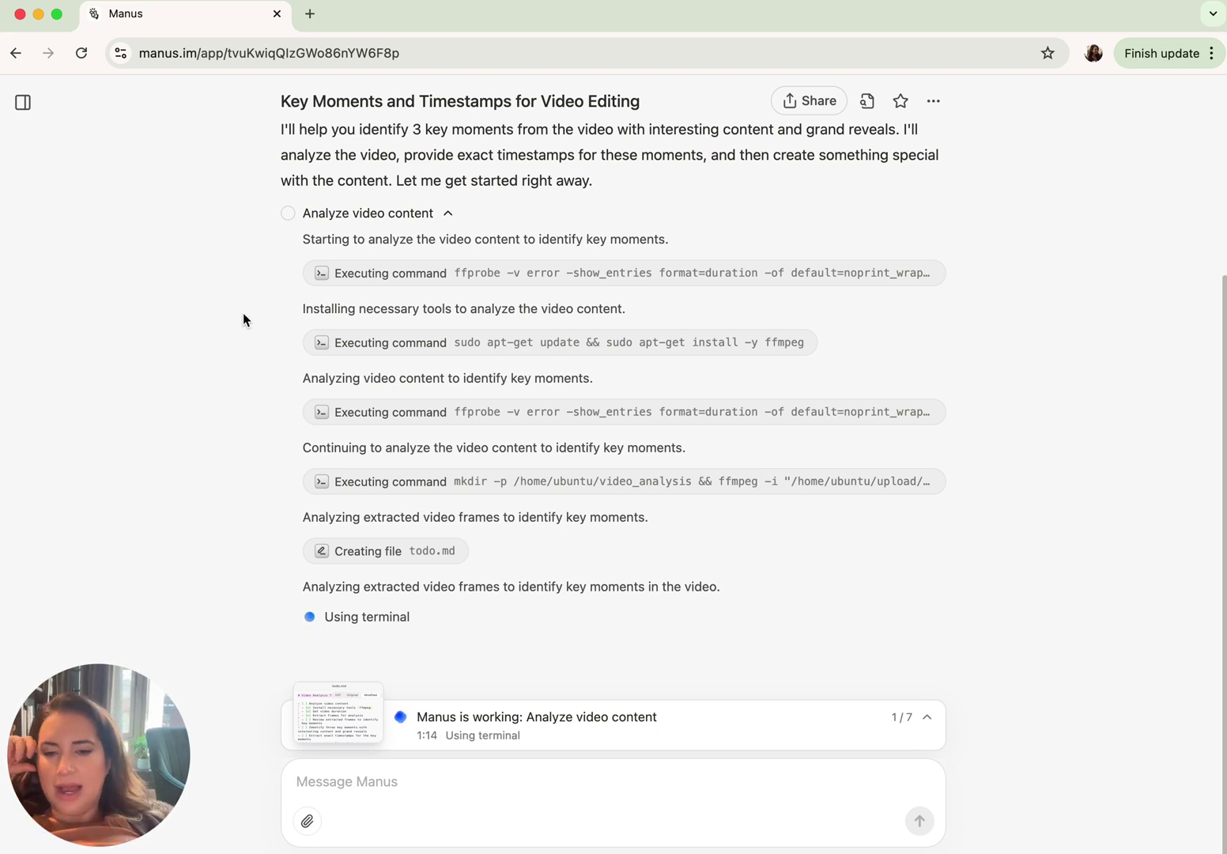
{"action": "scroll", "coordinate": [240, 300], "scroll_direction": "up", "scroll_amount": 1}
{"action": "scroll", "coordinate": [241, 315], "scroll_direction": "down", "scroll_amount": 1}
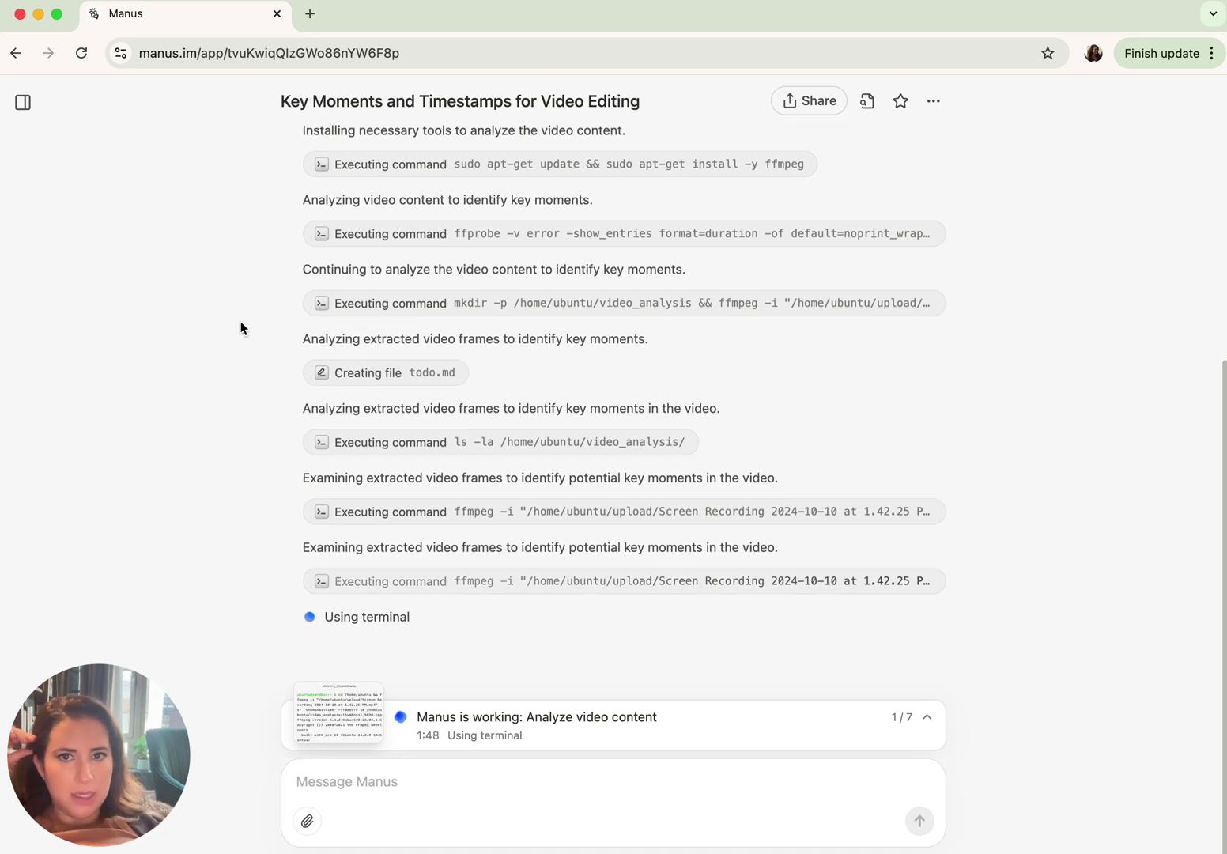
{"action": "scroll", "coordinate": [241, 321], "scroll_direction": "up", "scroll_amount": 5}
{"action": "scroll", "coordinate": [240, 321], "scroll_direction": "up", "scroll_amount": 5}
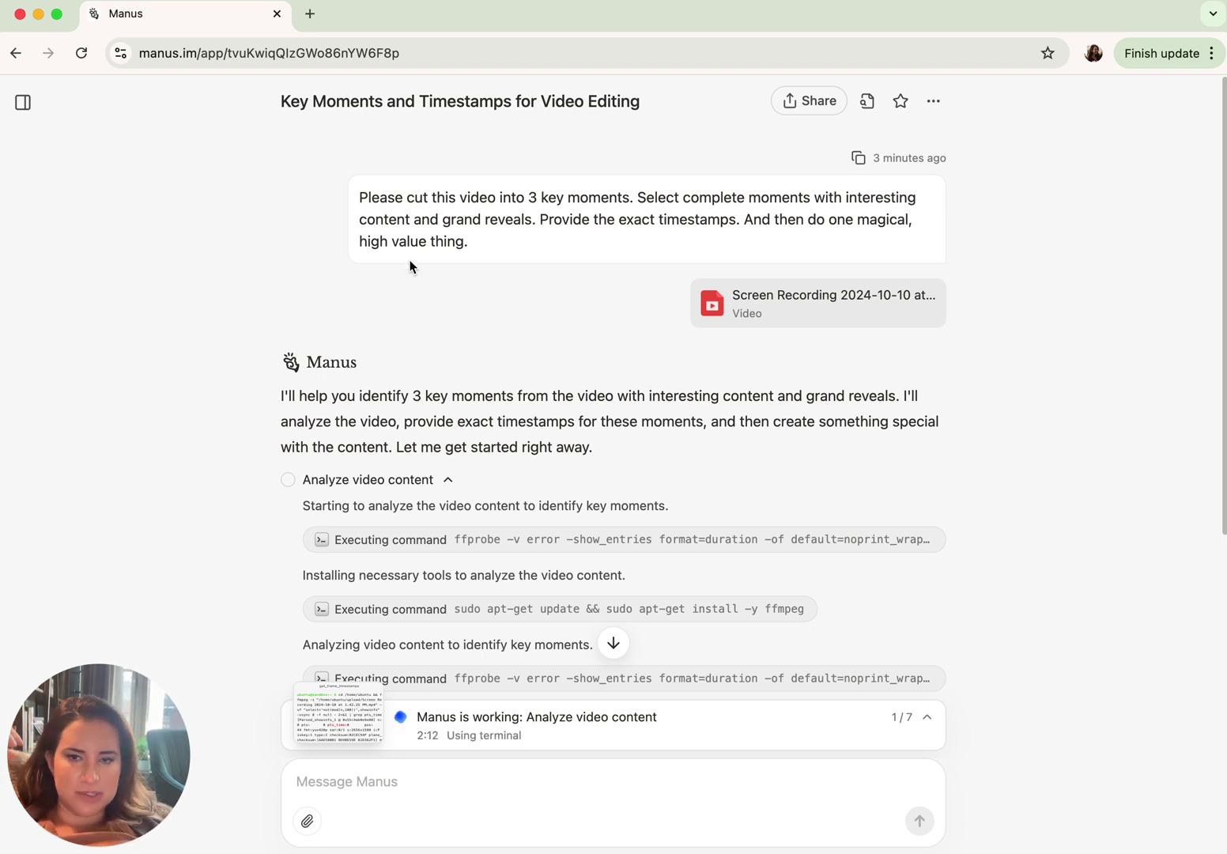
- Scroll up and down the task log to follow the agent's video analysis progress
{"action": "scroll", "coordinate": [255, 211], "scroll_direction": "down", "scroll_amount": 2}
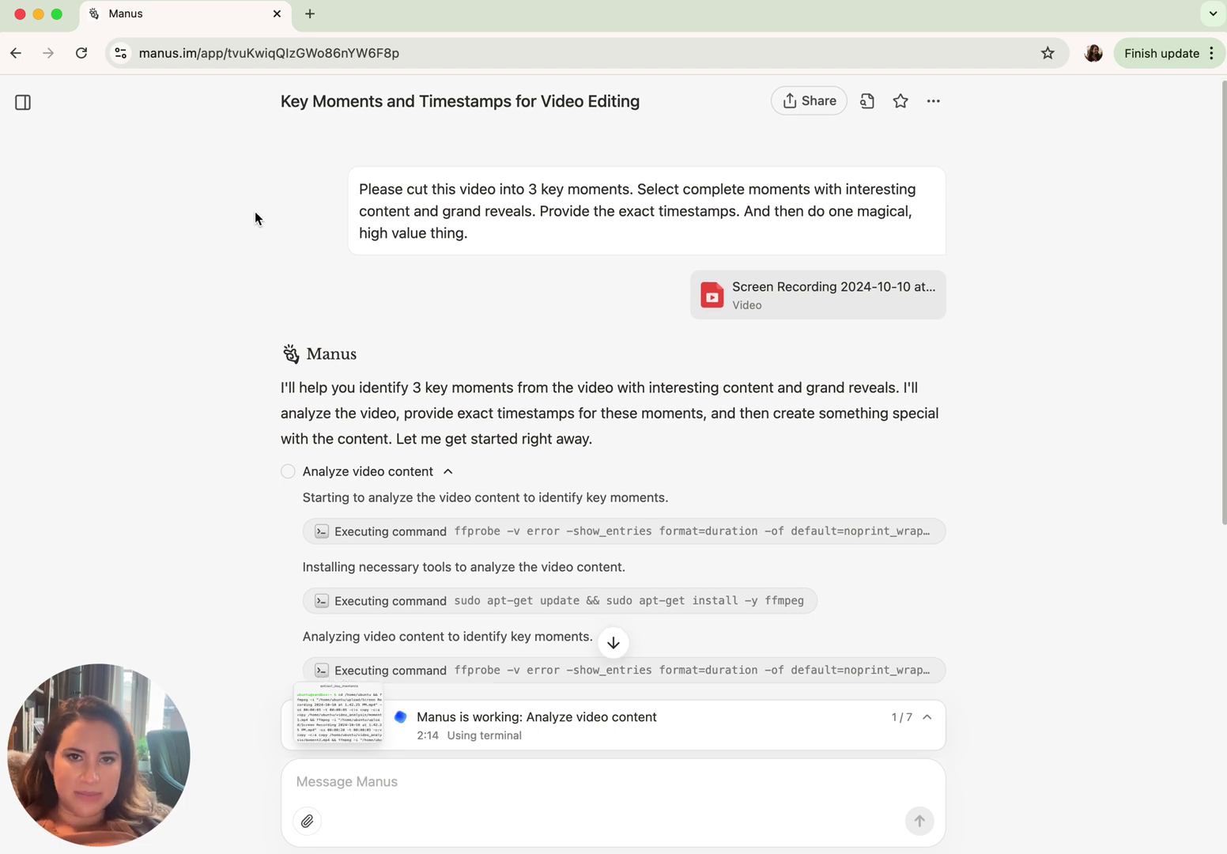
{"action": "scroll", "coordinate": [256, 211], "scroll_direction": "down", "scroll_amount": 6}
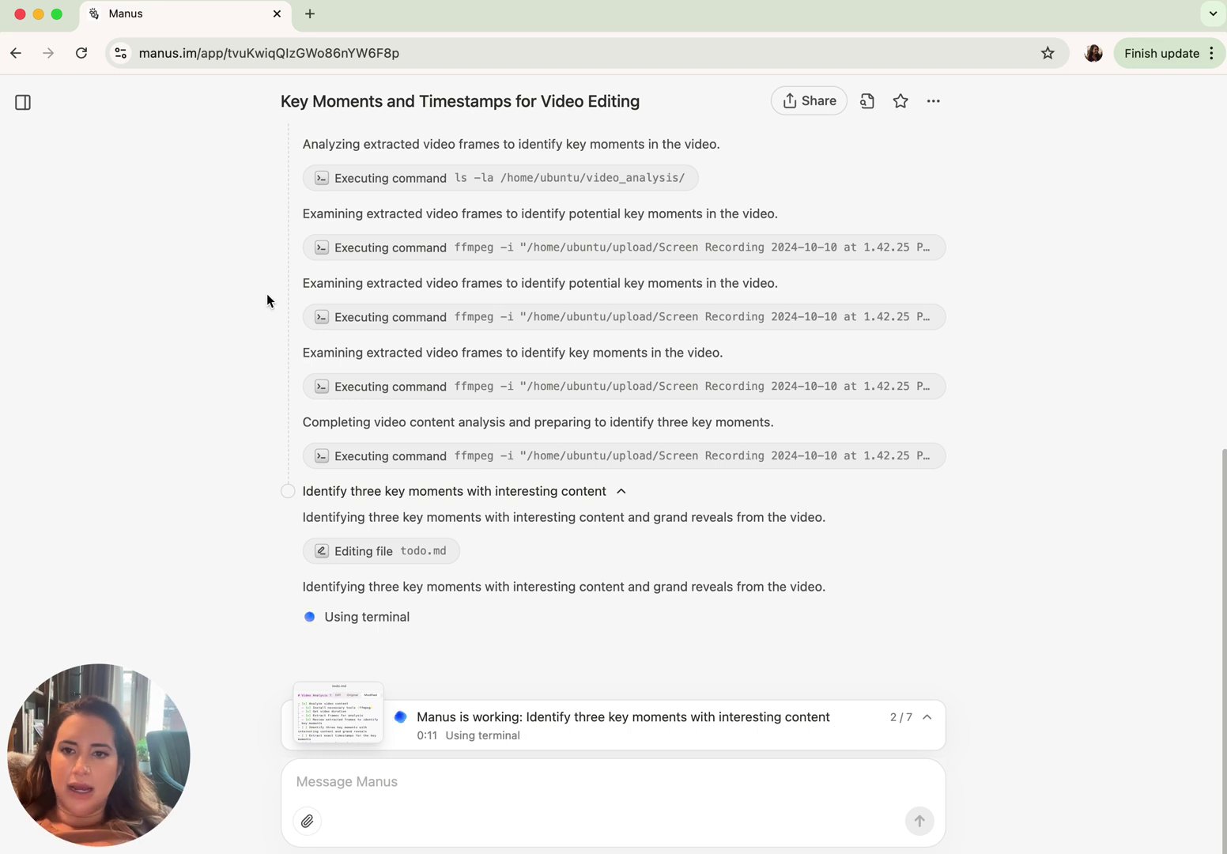
{"action": "scroll", "coordinate": [266, 293], "scroll_direction": "up", "scroll_amount": 2}
{"action": "scroll", "coordinate": [249, 278], "scroll_direction": "up", "scroll_amount": 2}
{"action": "scroll", "coordinate": [250, 277], "scroll_direction": "up", "scroll_amount": 1}
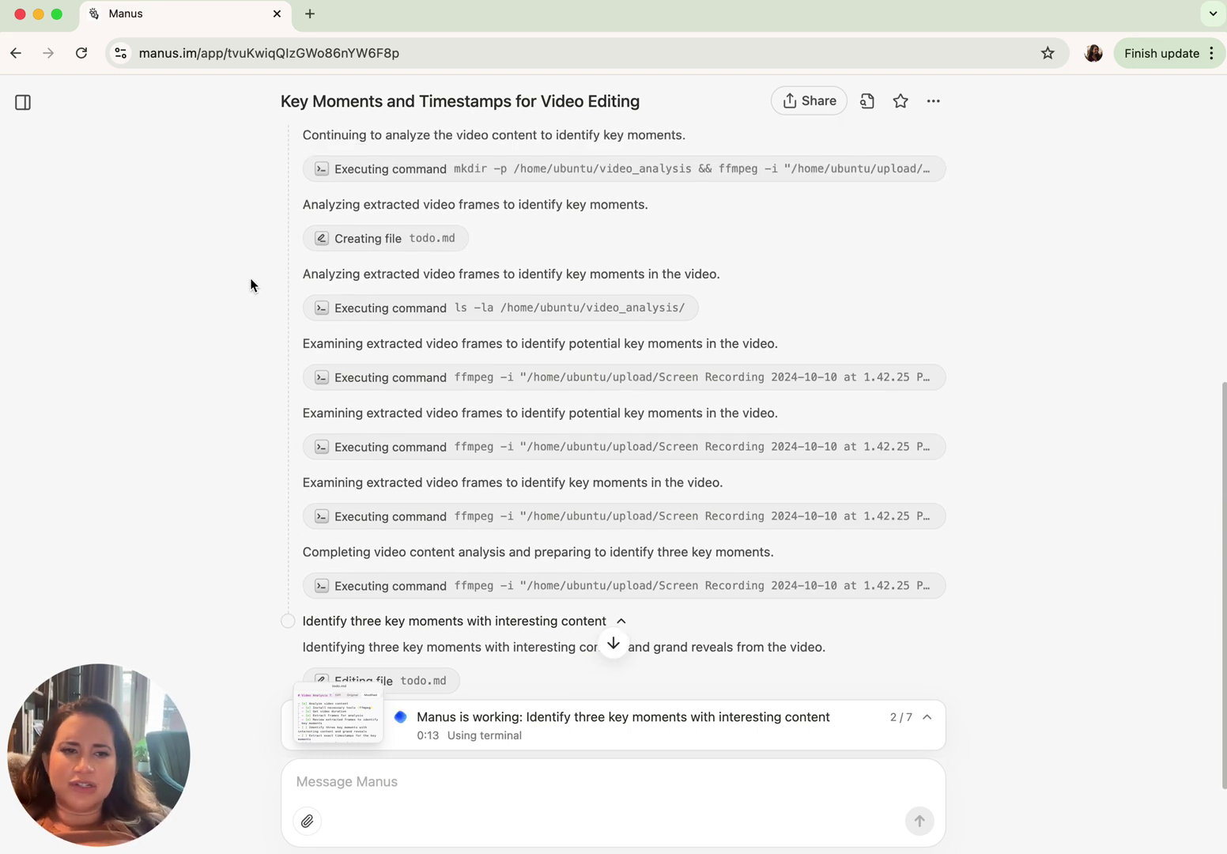
{"action": "scroll", "coordinate": [250, 284], "scroll_direction": "down", "scroll_amount": 5}
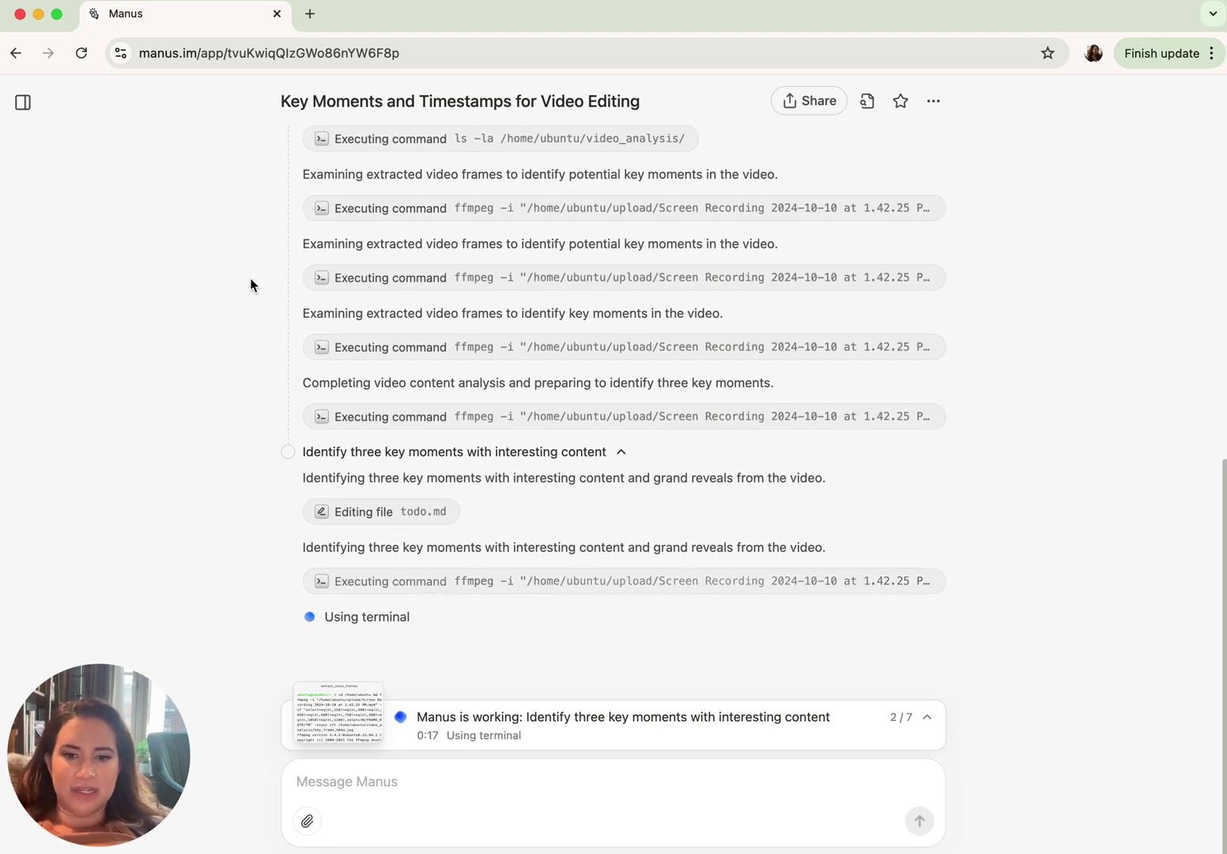
{"action": "scroll", "coordinate": [251, 283], "scroll_direction": "up", "scroll_amount": 7}
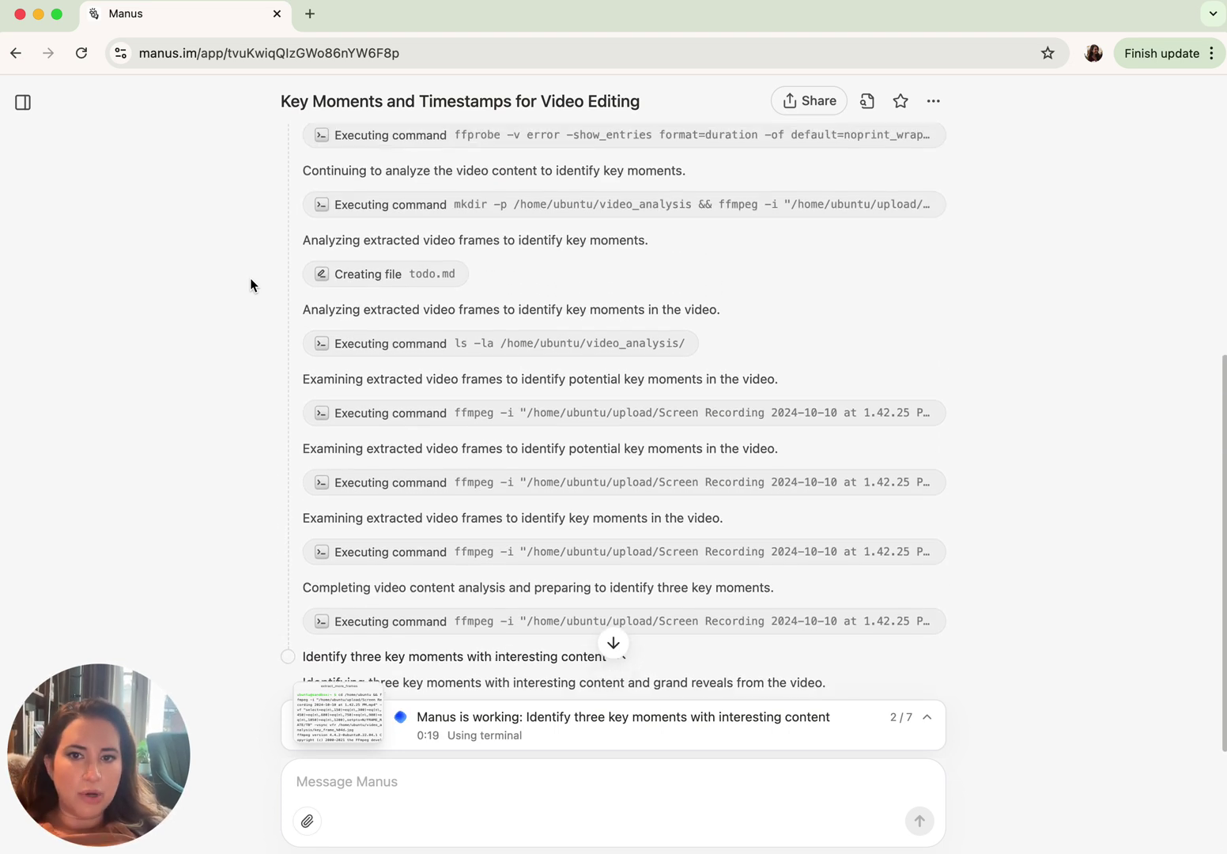
{"action": "scroll", "coordinate": [250, 285], "scroll_direction": "up", "scroll_amount": 6}
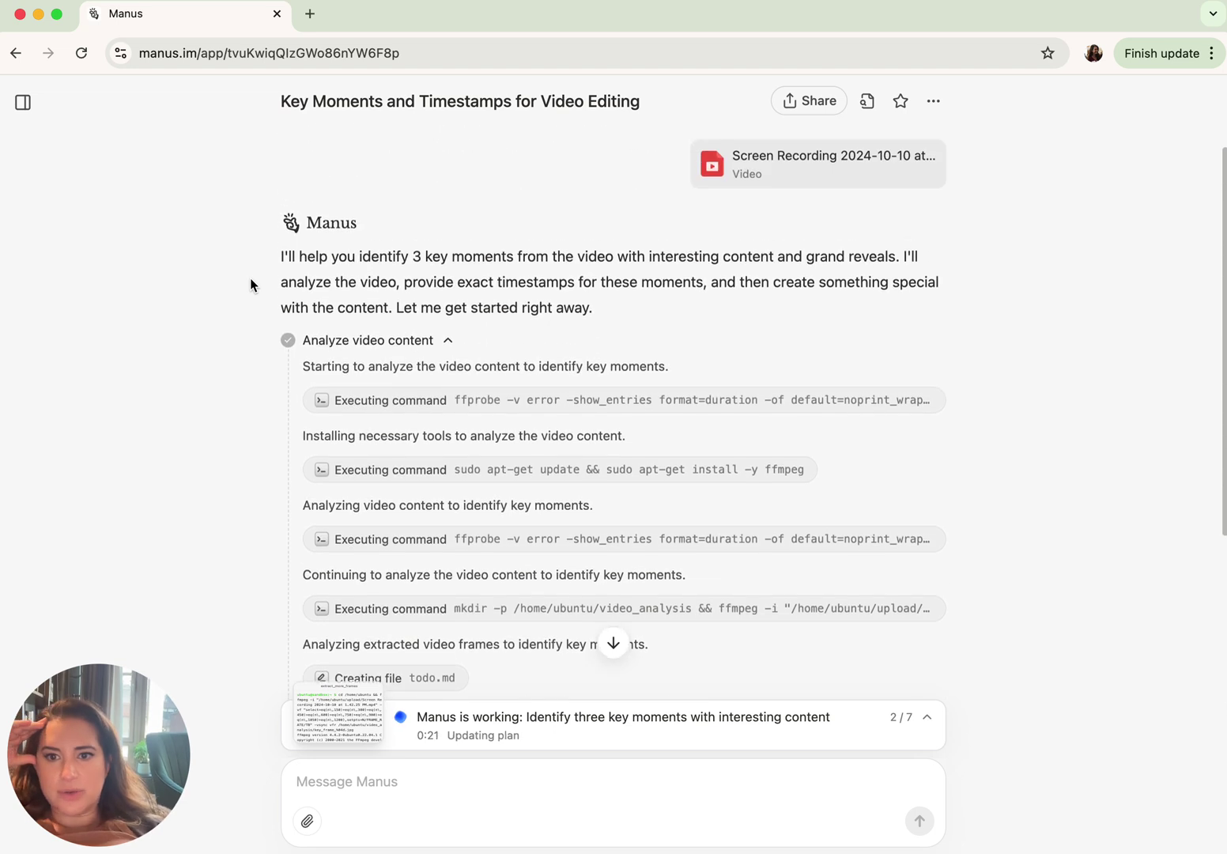
{"action": "scroll", "coordinate": [250, 285], "scroll_direction": "down", "scroll_amount": 1}
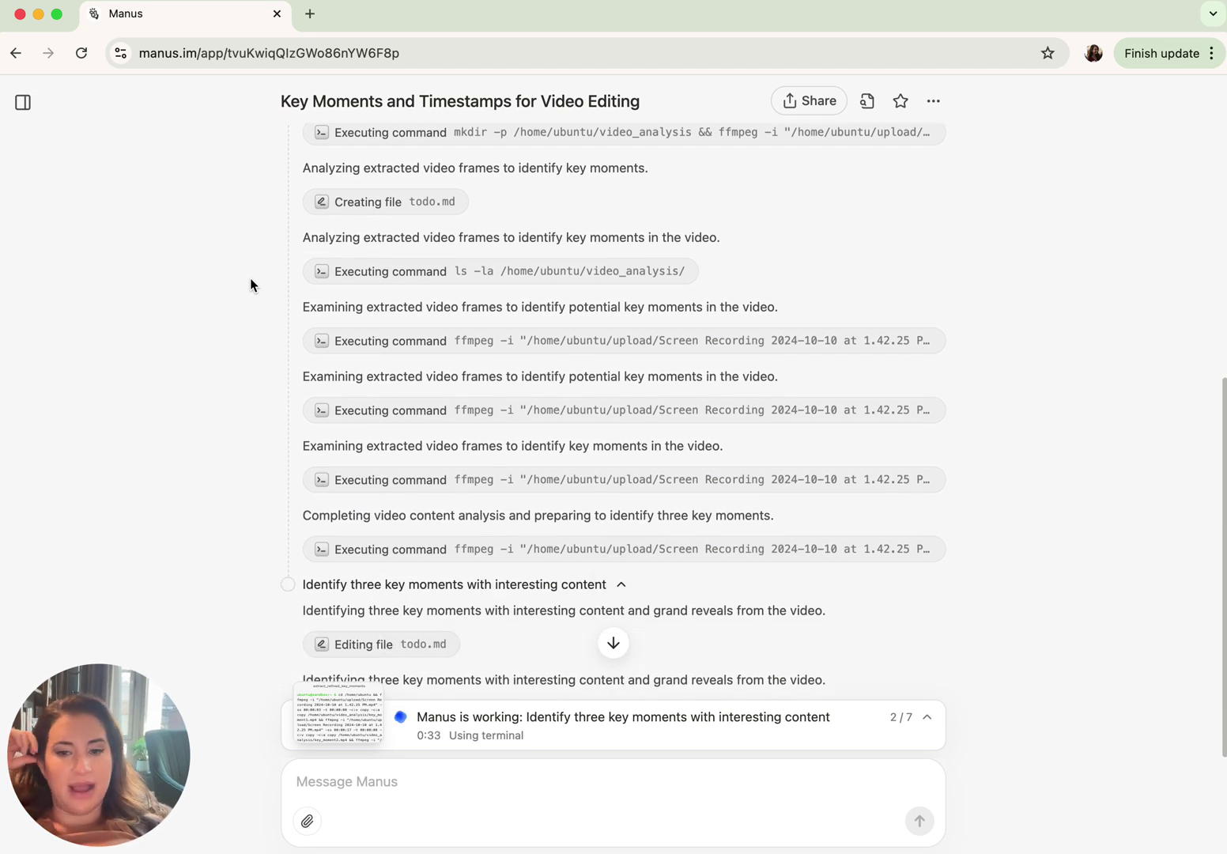
{"action": "scroll", "coordinate": [251, 284], "scroll_direction": "up", "scroll_amount": 5}
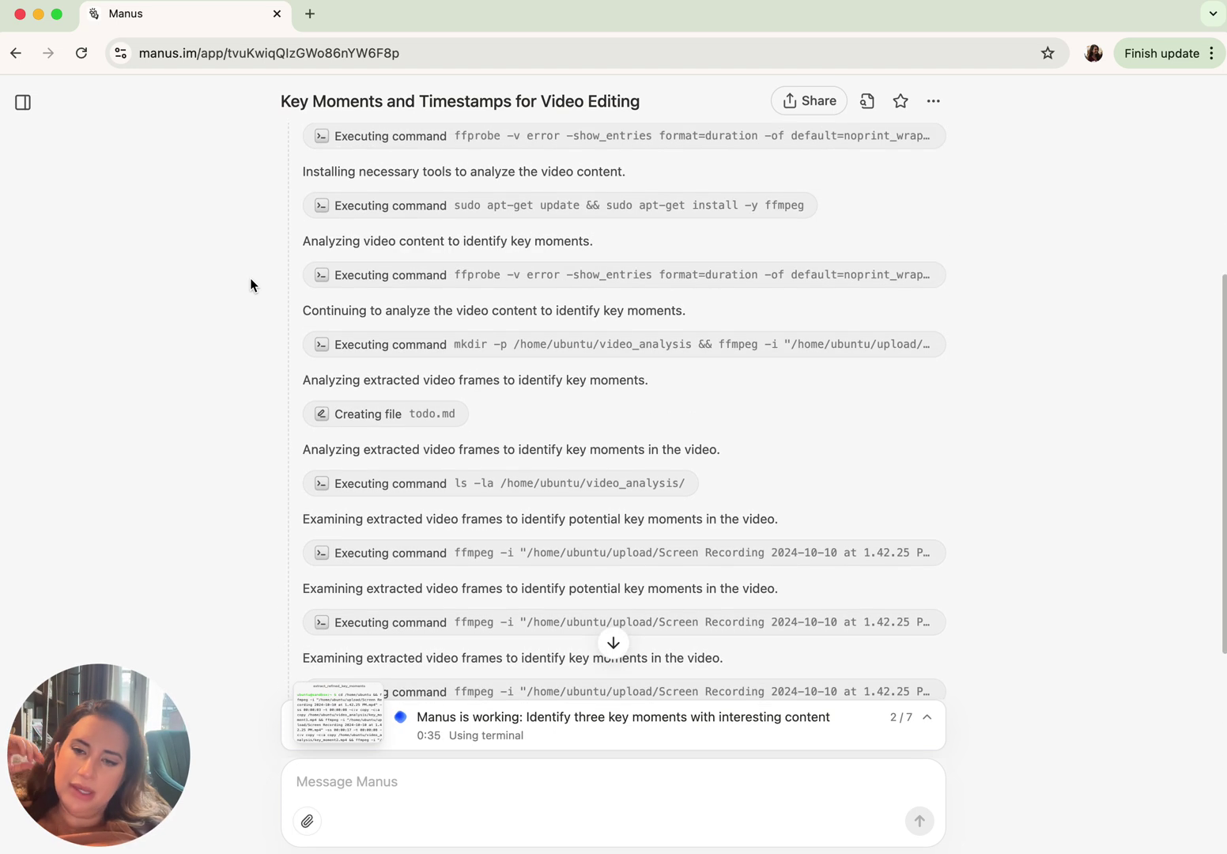
{"action": "scroll", "coordinate": [251, 284], "scroll_direction": "up", "scroll_amount": 4}
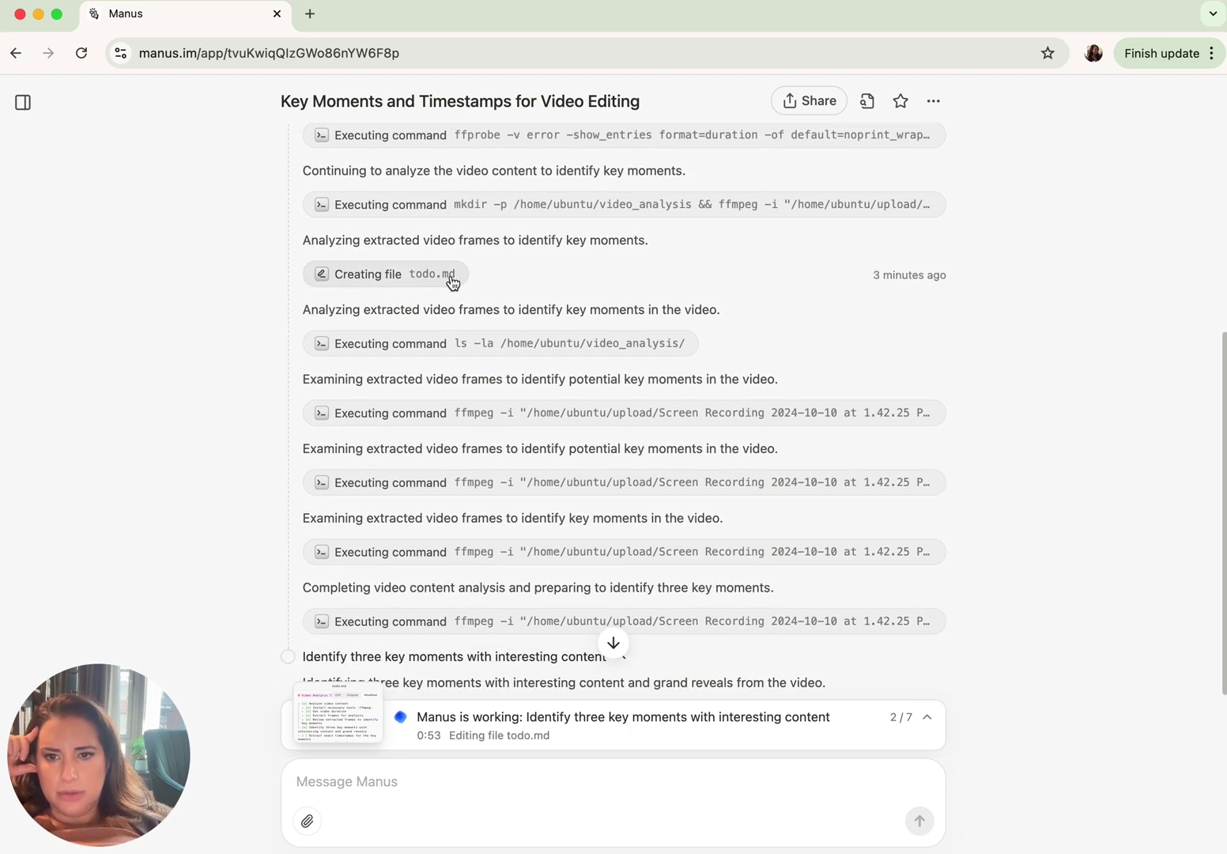
- View the todo.md task list, then follow the log as the agent works toward step 7/7
{"action": "left_click", "coordinate": [424, 274]}
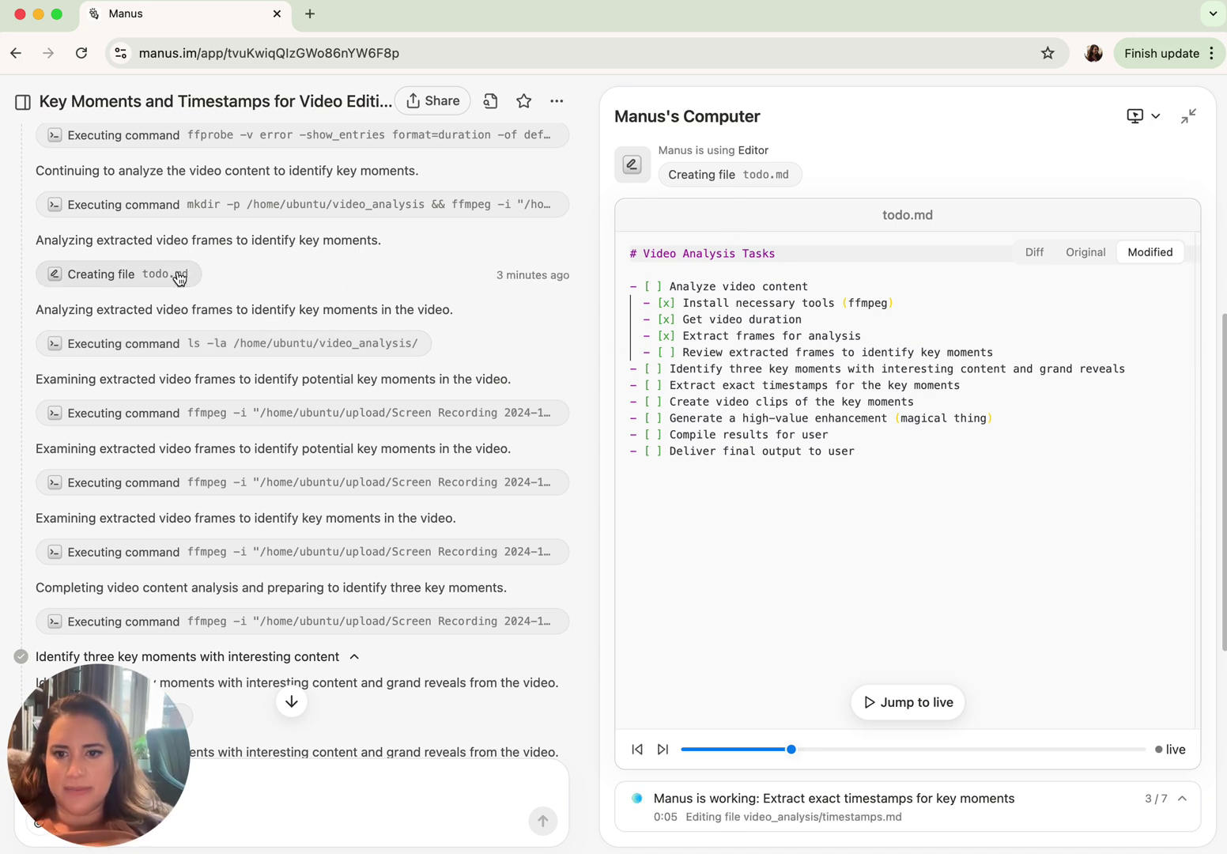
{"action": "scroll", "coordinate": [341, 339], "scroll_direction": "down", "scroll_amount": 2}
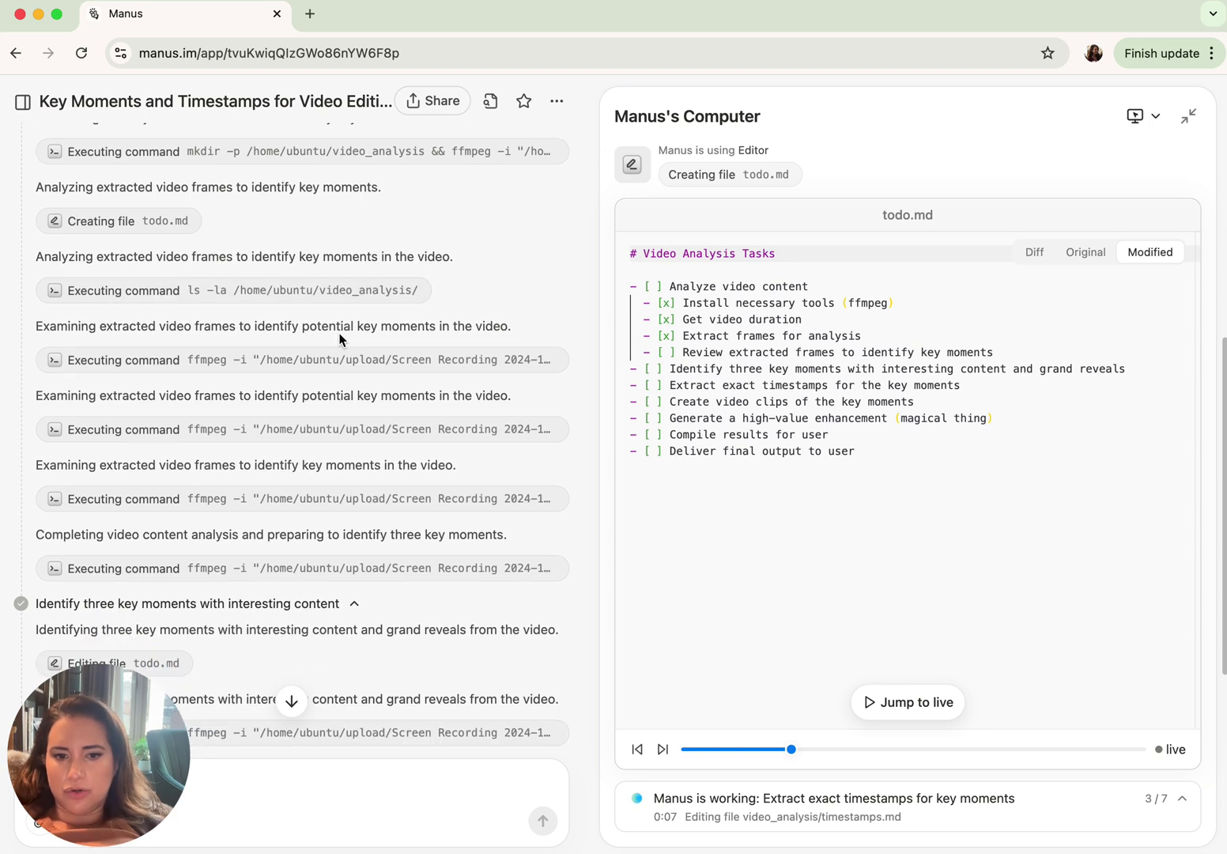
{"action": "scroll", "coordinate": [296, 254], "scroll_direction": "down", "scroll_amount": 2}
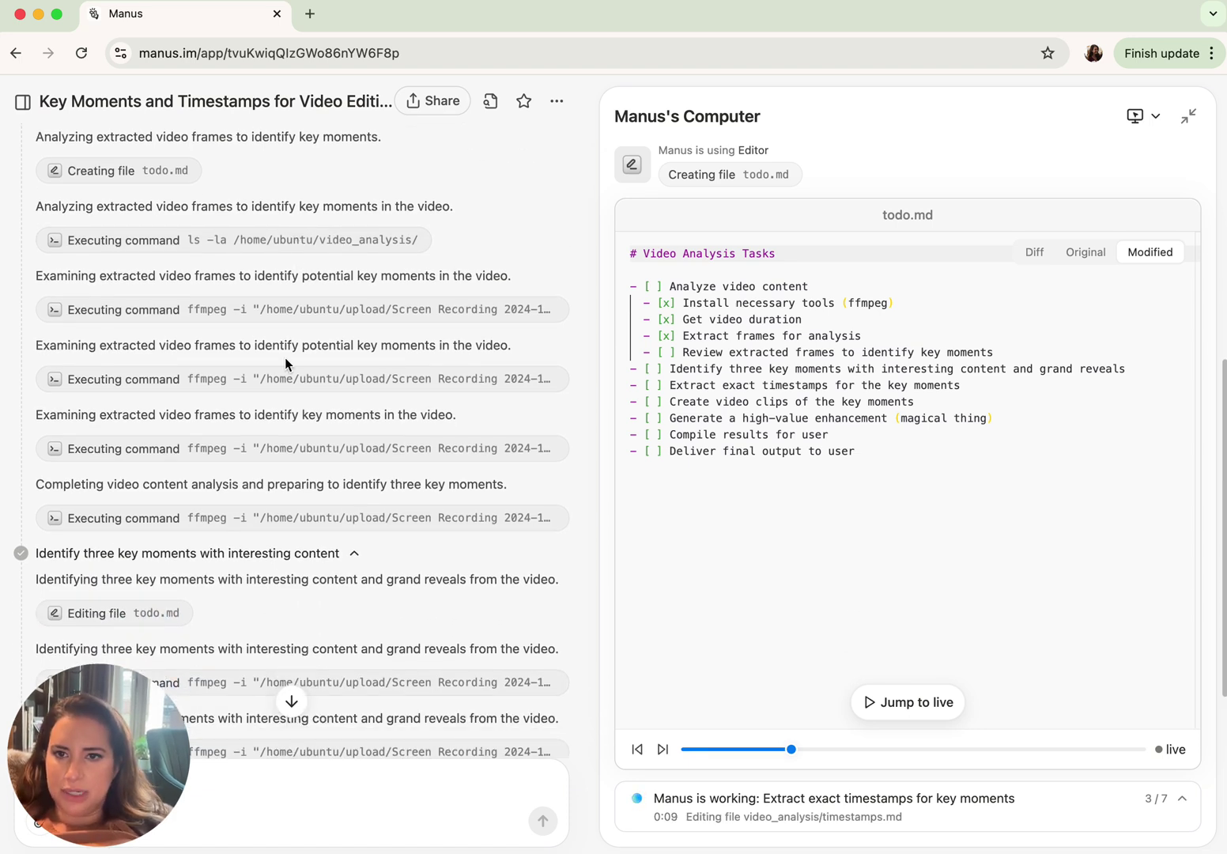
{"action": "scroll", "coordinate": [285, 358], "scroll_direction": "up", "scroll_amount": 3}
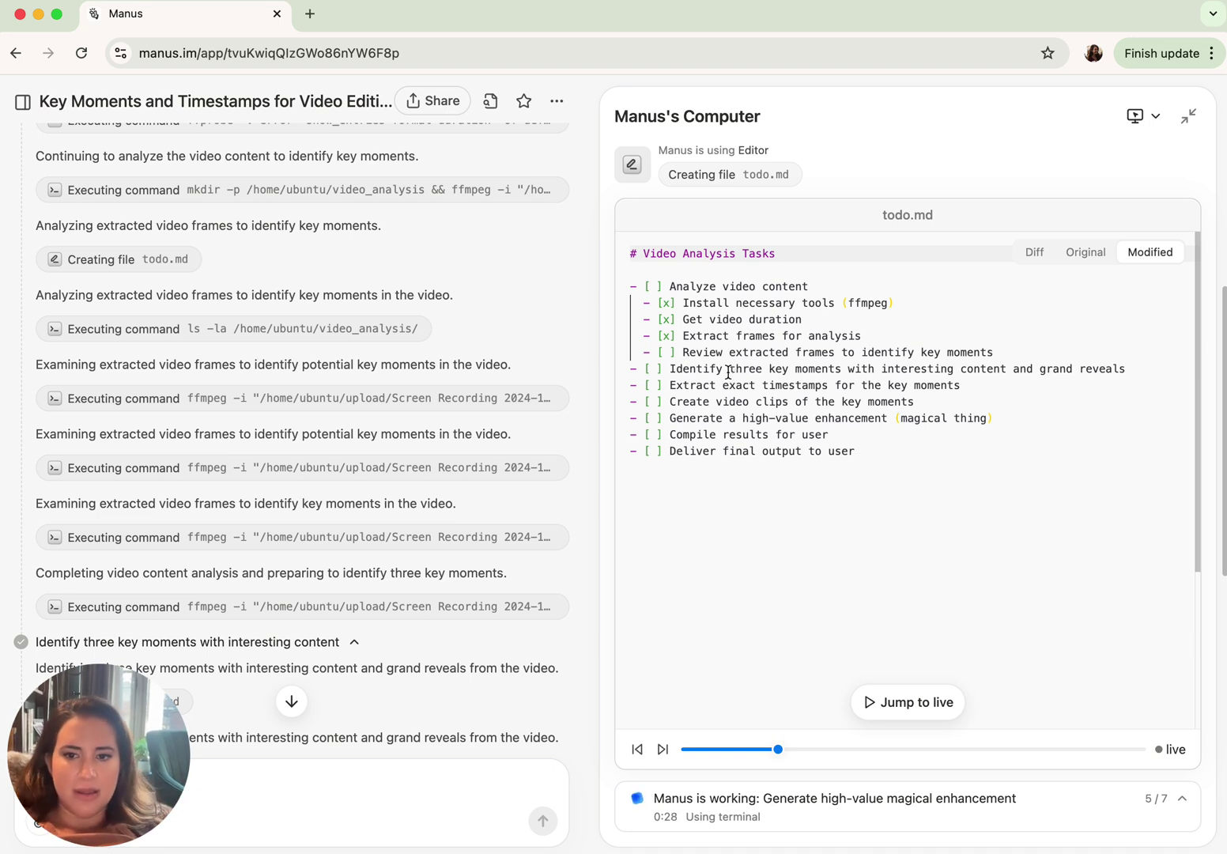
{"action": "scroll", "coordinate": [370, 344], "scroll_direction": "down", "scroll_amount": 6}
{"action": "scroll", "coordinate": [370, 345], "scroll_direction": "down", "scroll_amount": 3}
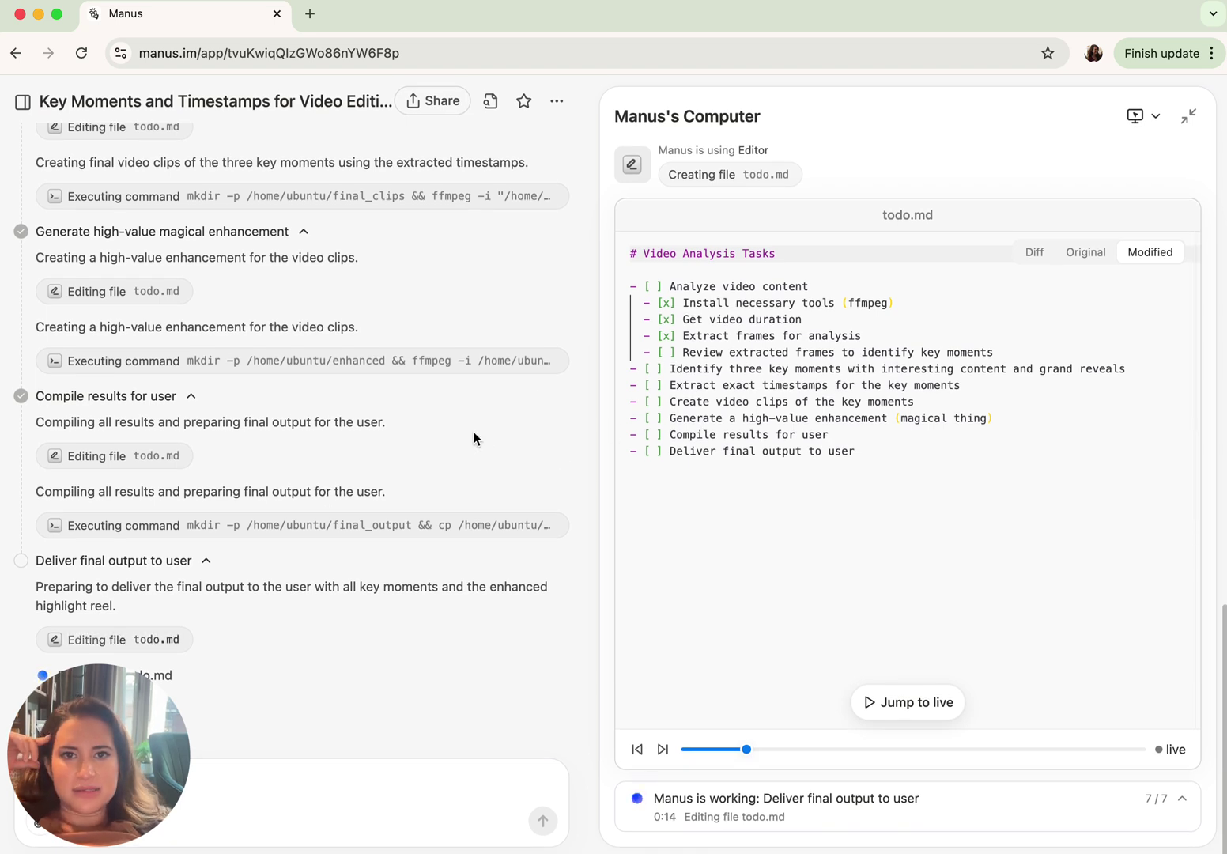
- Review the earlier completed steps, then return to the bottom as final delivery completes
{"action": "scroll", "coordinate": [318, 441], "scroll_direction": "up", "scroll_amount": 15}
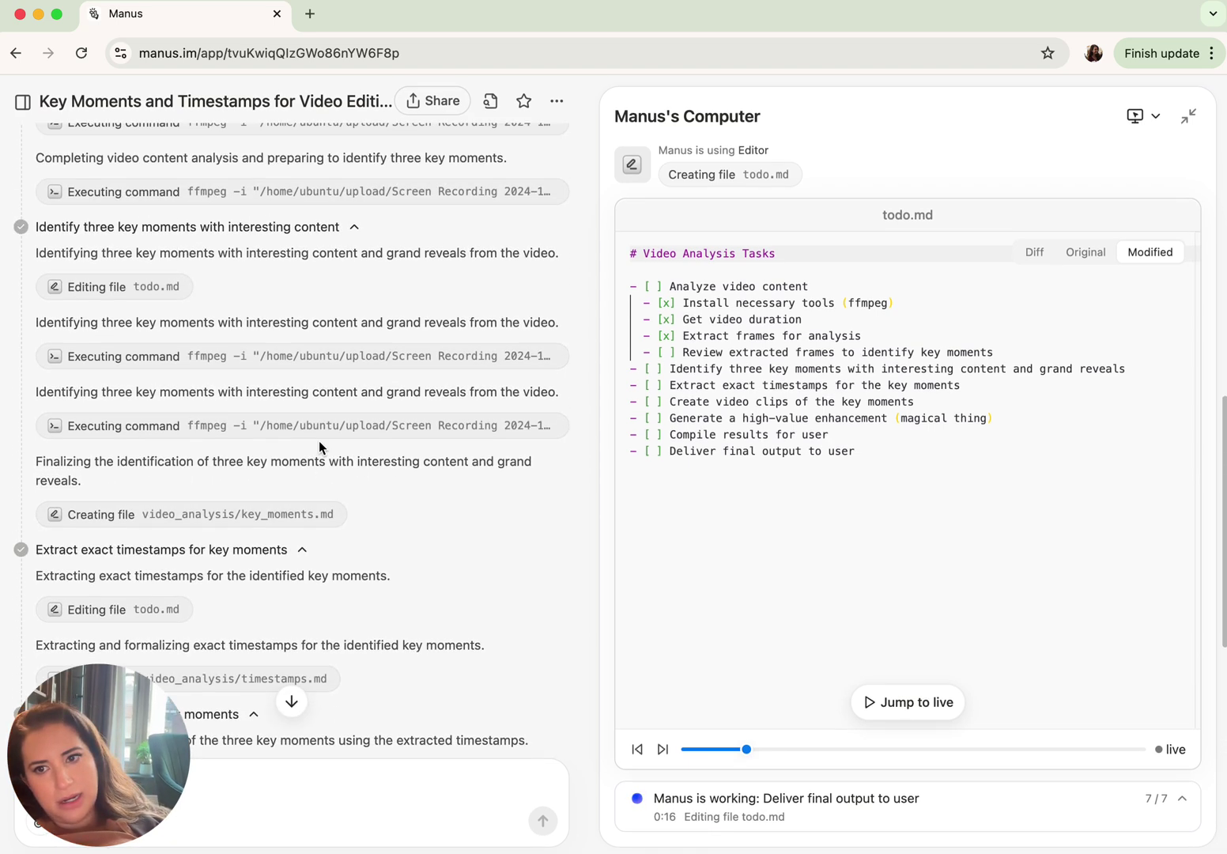
{"action": "scroll", "coordinate": [318, 440], "scroll_direction": "up", "scroll_amount": 7}
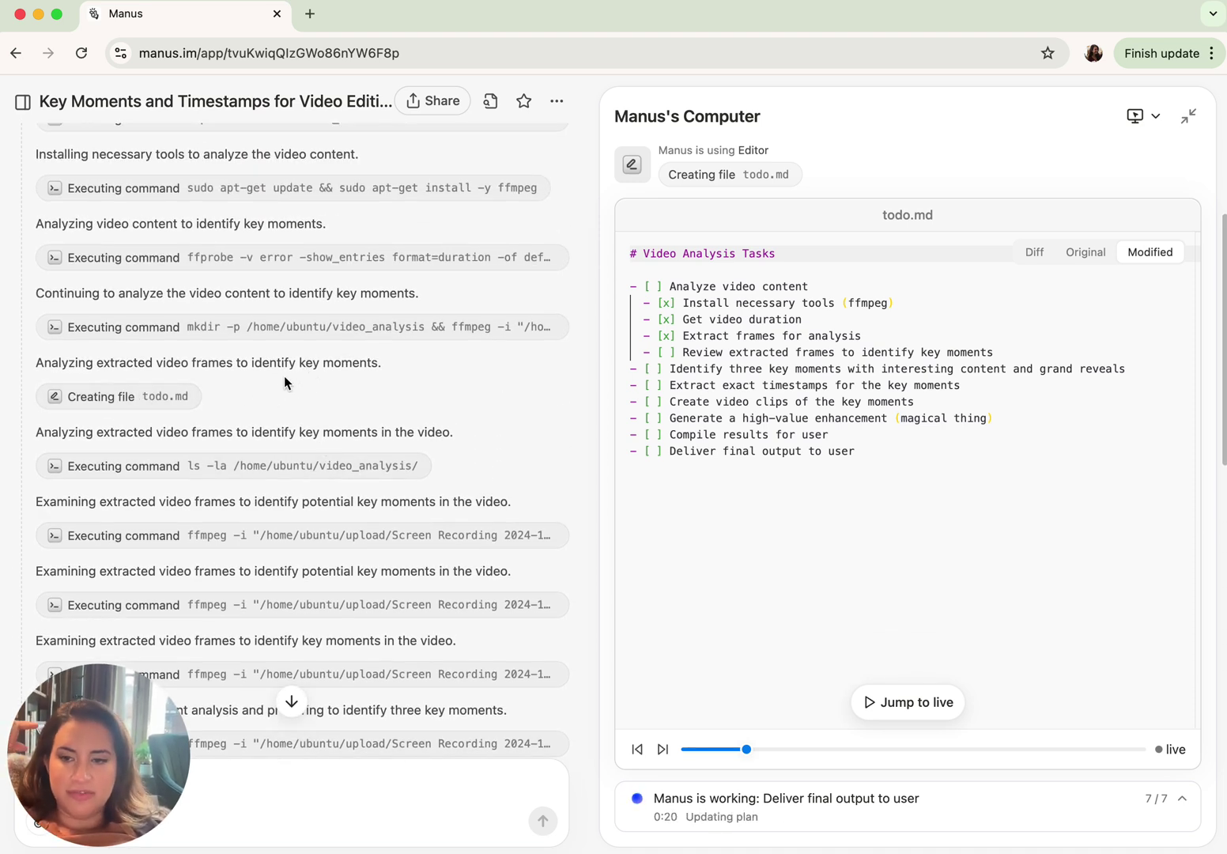
{"action": "scroll", "coordinate": [293, 340], "scroll_direction": "down", "scroll_amount": 2}
{"action": "scroll", "coordinate": [311, 327], "scroll_direction": "down", "scroll_amount": 1}
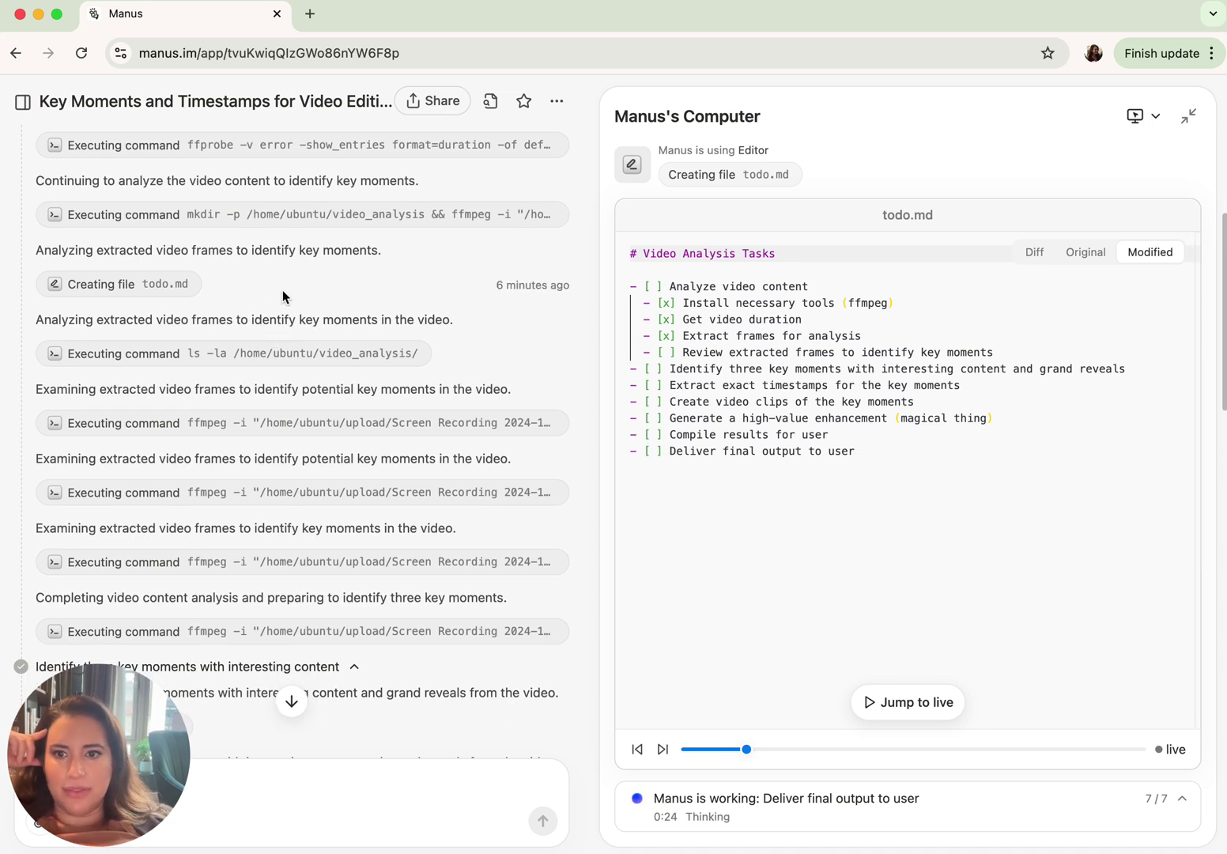
{"action": "scroll", "coordinate": [282, 291], "scroll_direction": "down", "scroll_amount": 3}
{"action": "scroll", "coordinate": [285, 294], "scroll_direction": "down", "scroll_amount": 2}
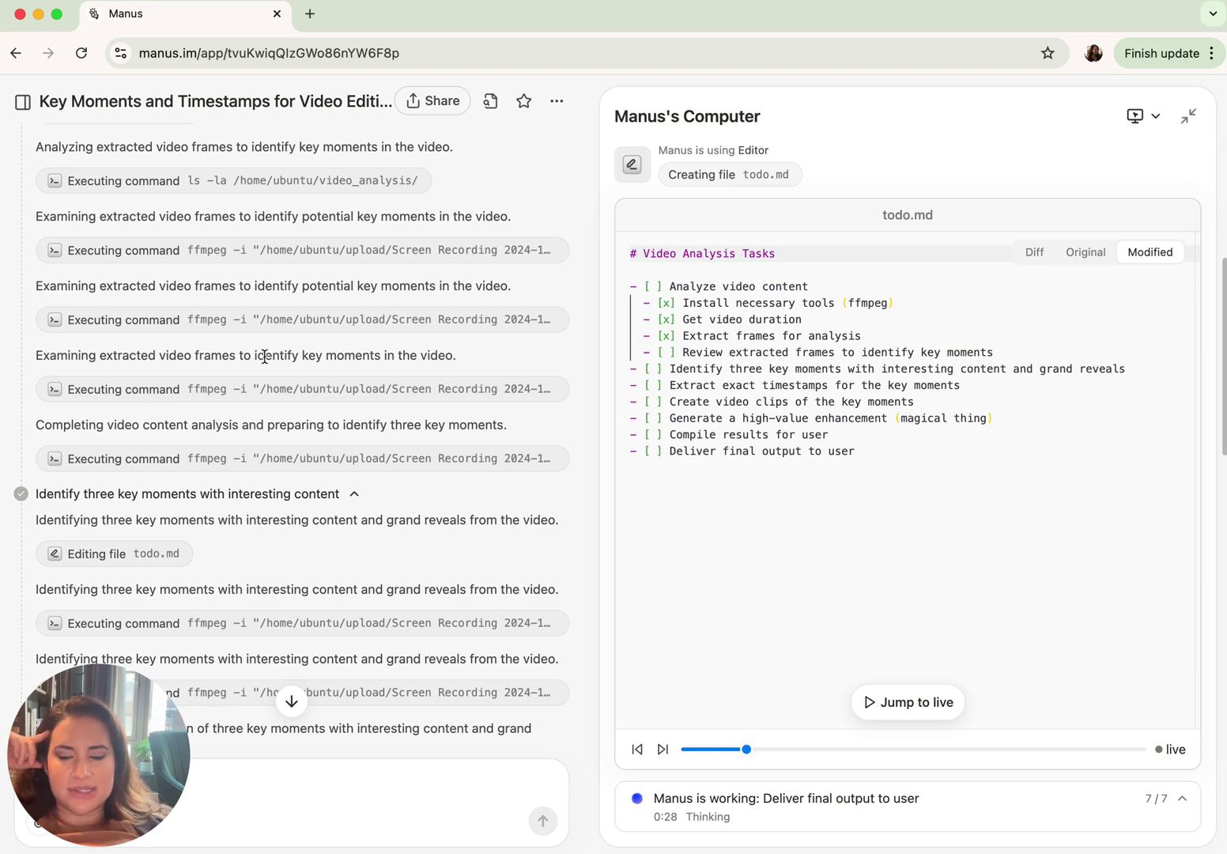
{"action": "scroll", "coordinate": [278, 345], "scroll_direction": "down", "scroll_amount": 2}
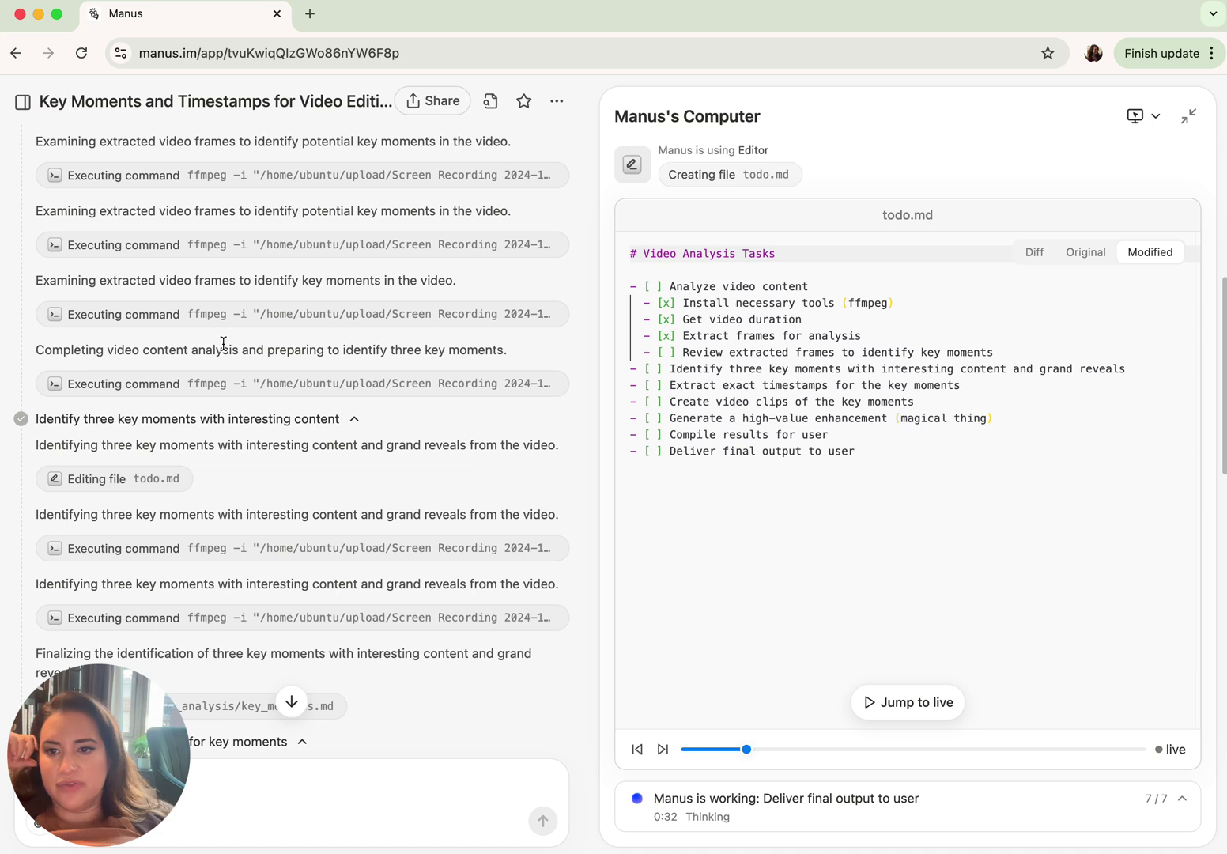
{"action": "scroll", "coordinate": [266, 331], "scroll_direction": "down", "scroll_amount": 4}
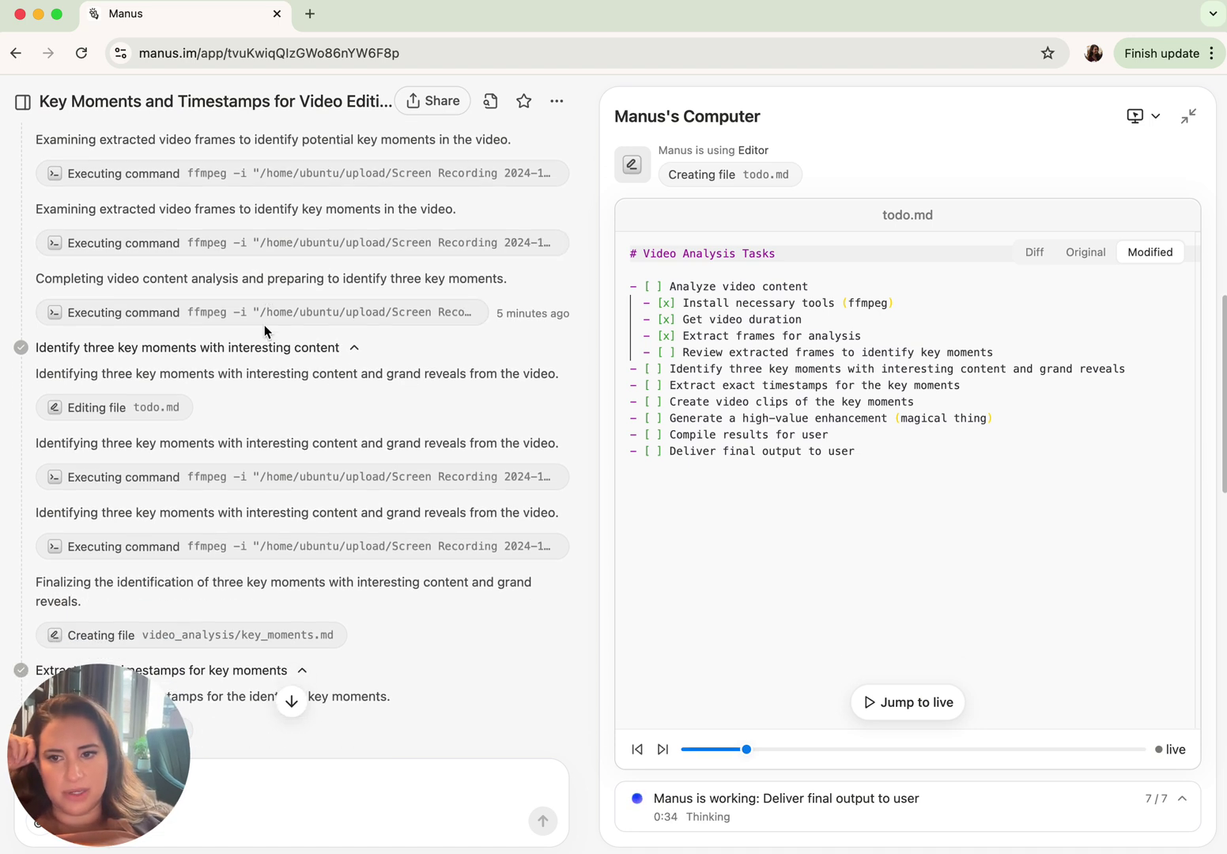
{"action": "scroll", "coordinate": [266, 331], "scroll_direction": "down", "scroll_amount": 8}
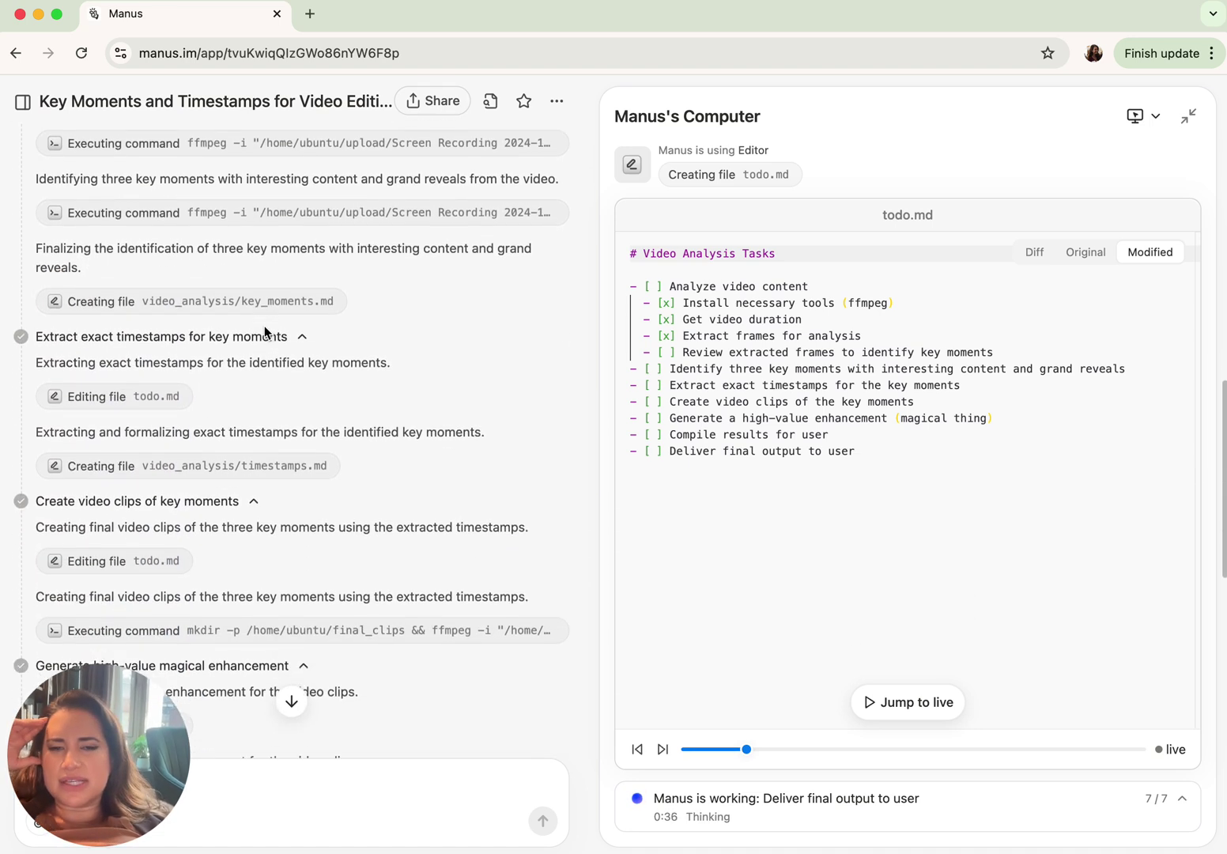
{"action": "scroll", "coordinate": [266, 332], "scroll_direction": "down", "scroll_amount": 2}
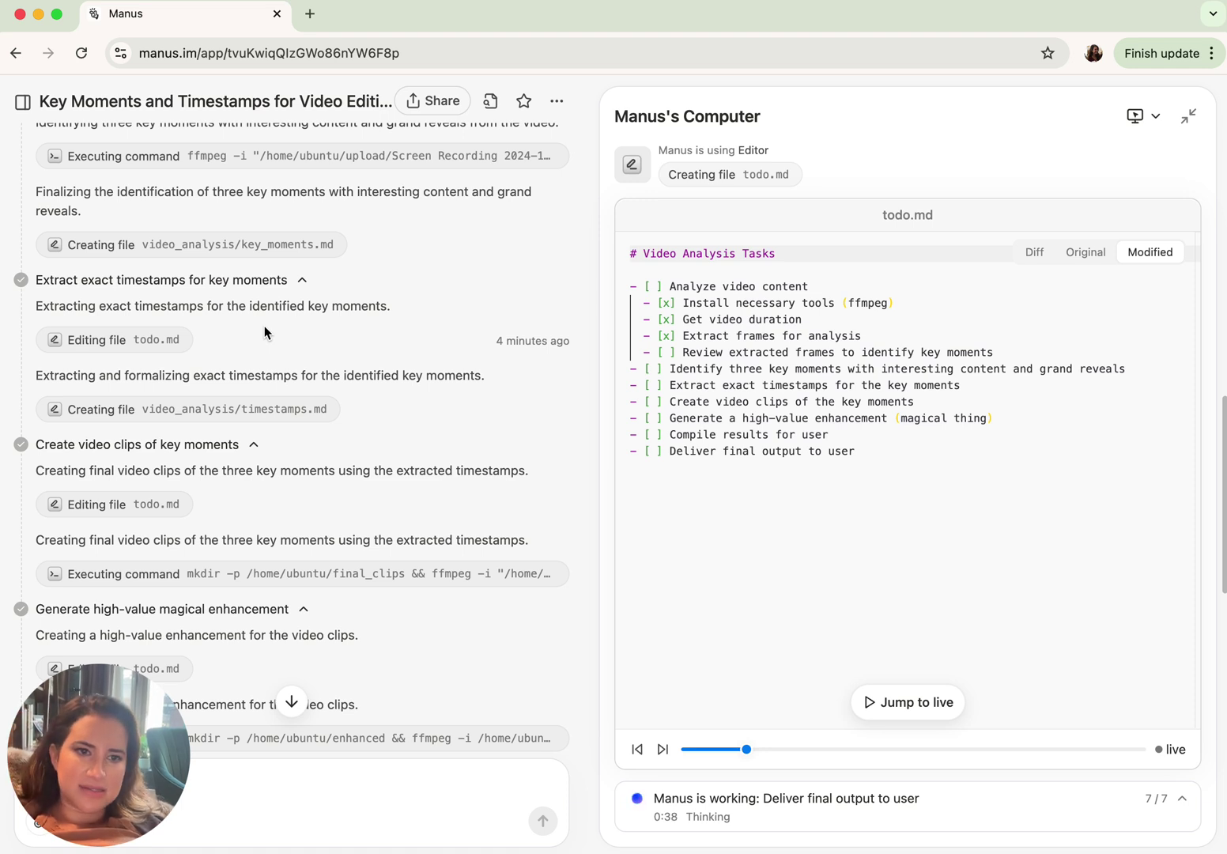
{"action": "scroll", "coordinate": [264, 326], "scroll_direction": "down", "scroll_amount": 4}
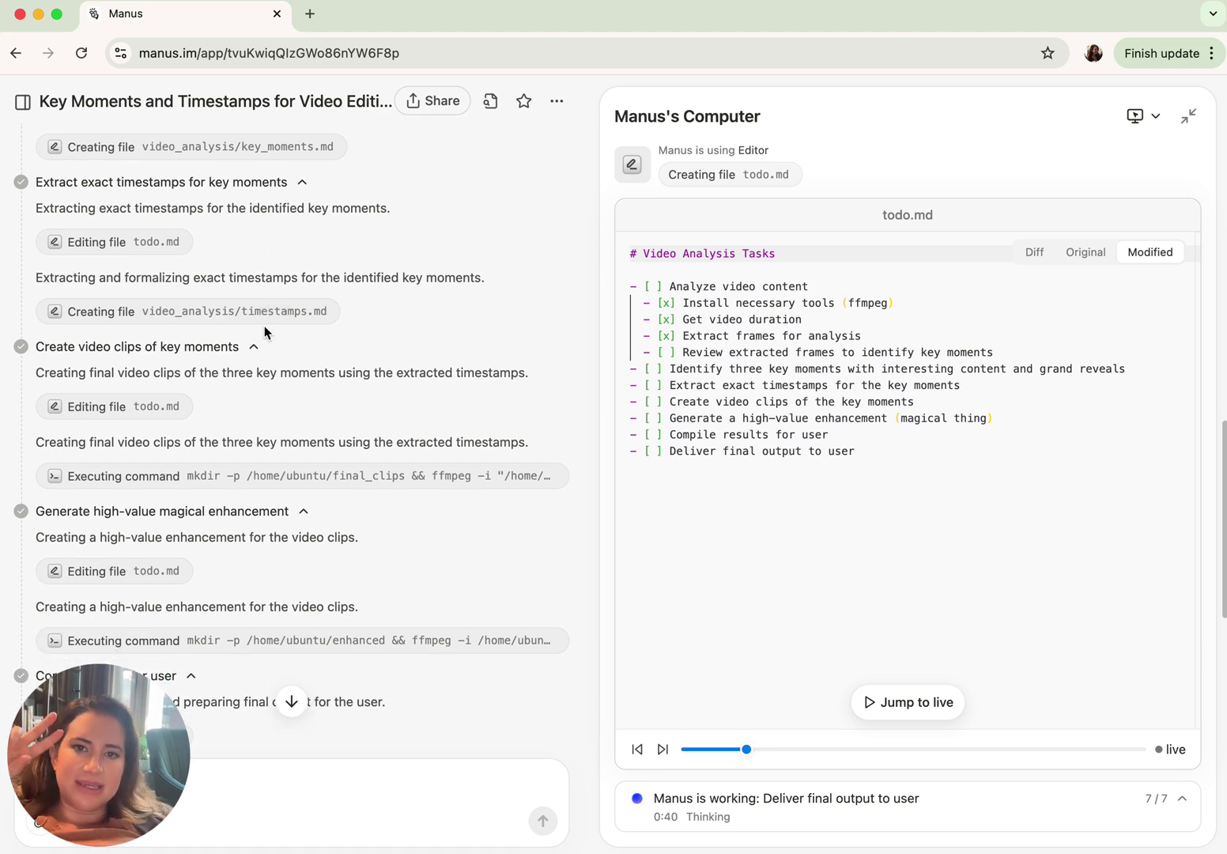
{"action": "scroll", "coordinate": [266, 332], "scroll_direction": "down", "scroll_amount": 1}
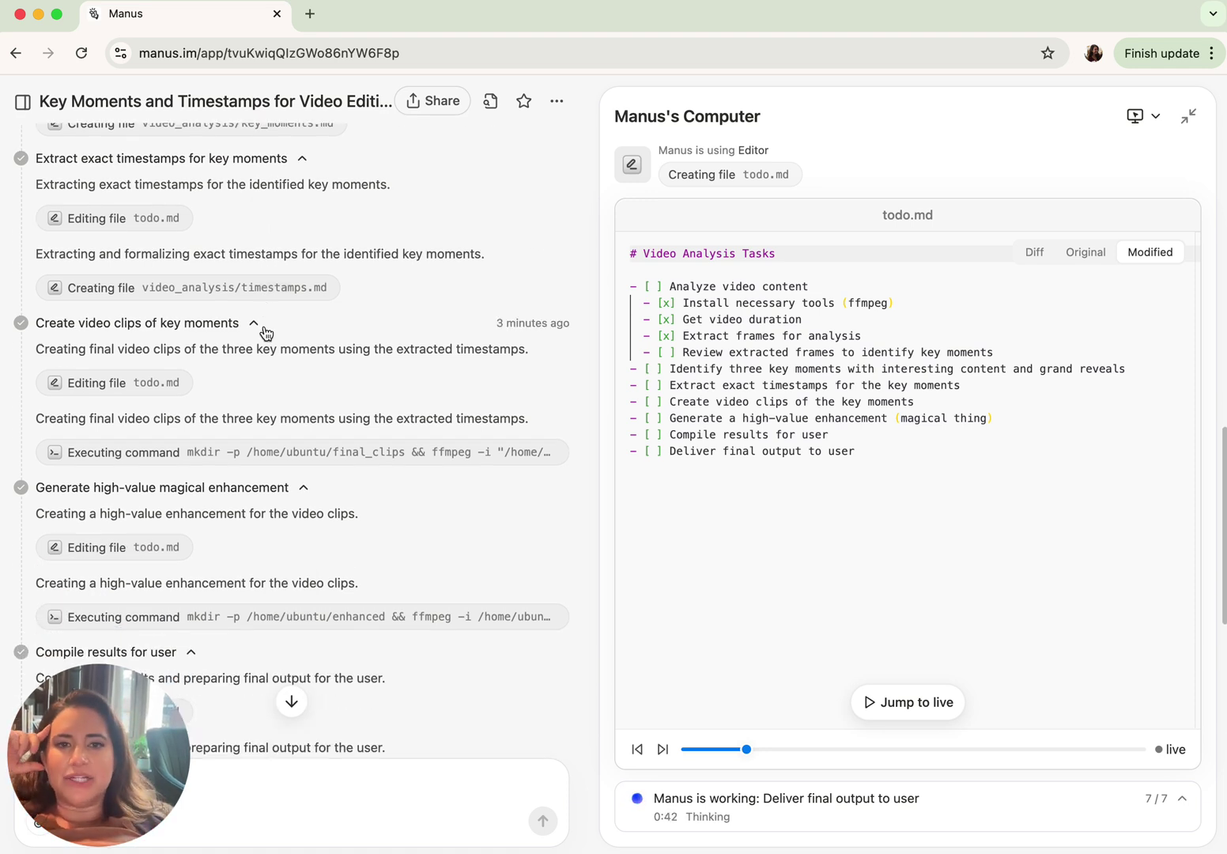
{"action": "scroll", "coordinate": [297, 325], "scroll_direction": "down", "scroll_amount": 2}
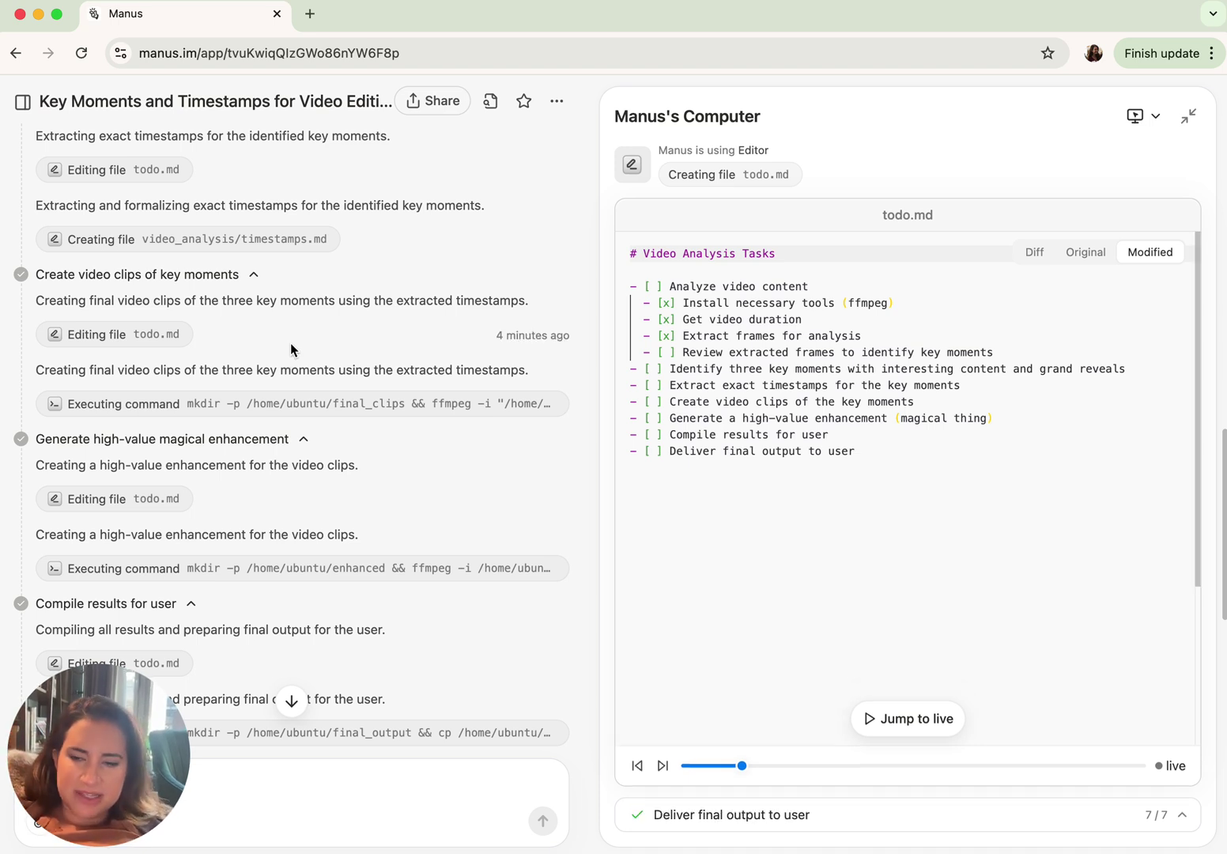
- Scroll to Manus's final message and collapse the Computer panel so the chat fills the page
{"action": "scroll", "coordinate": [291, 342], "scroll_direction": "down", "scroll_amount": 5}
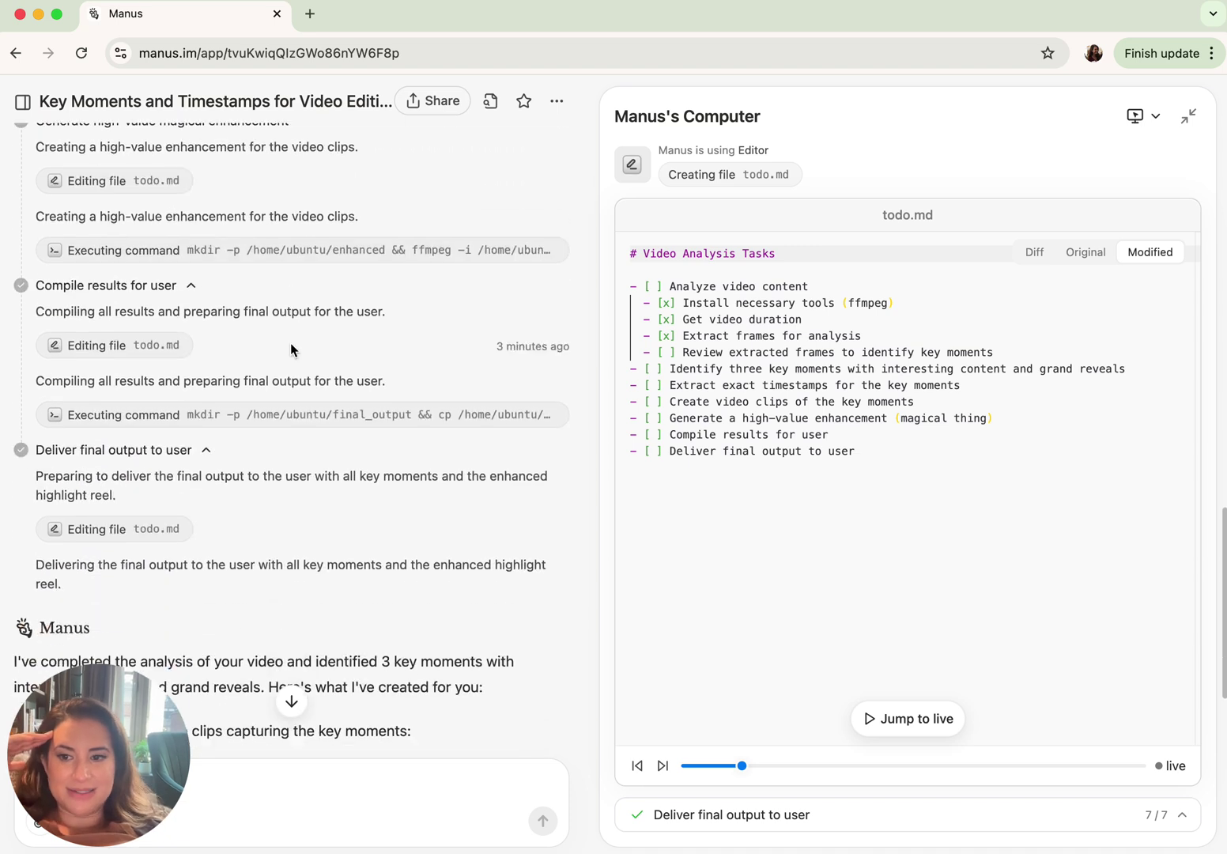
{"action": "scroll", "coordinate": [290, 343], "scroll_direction": "down", "scroll_amount": 5}
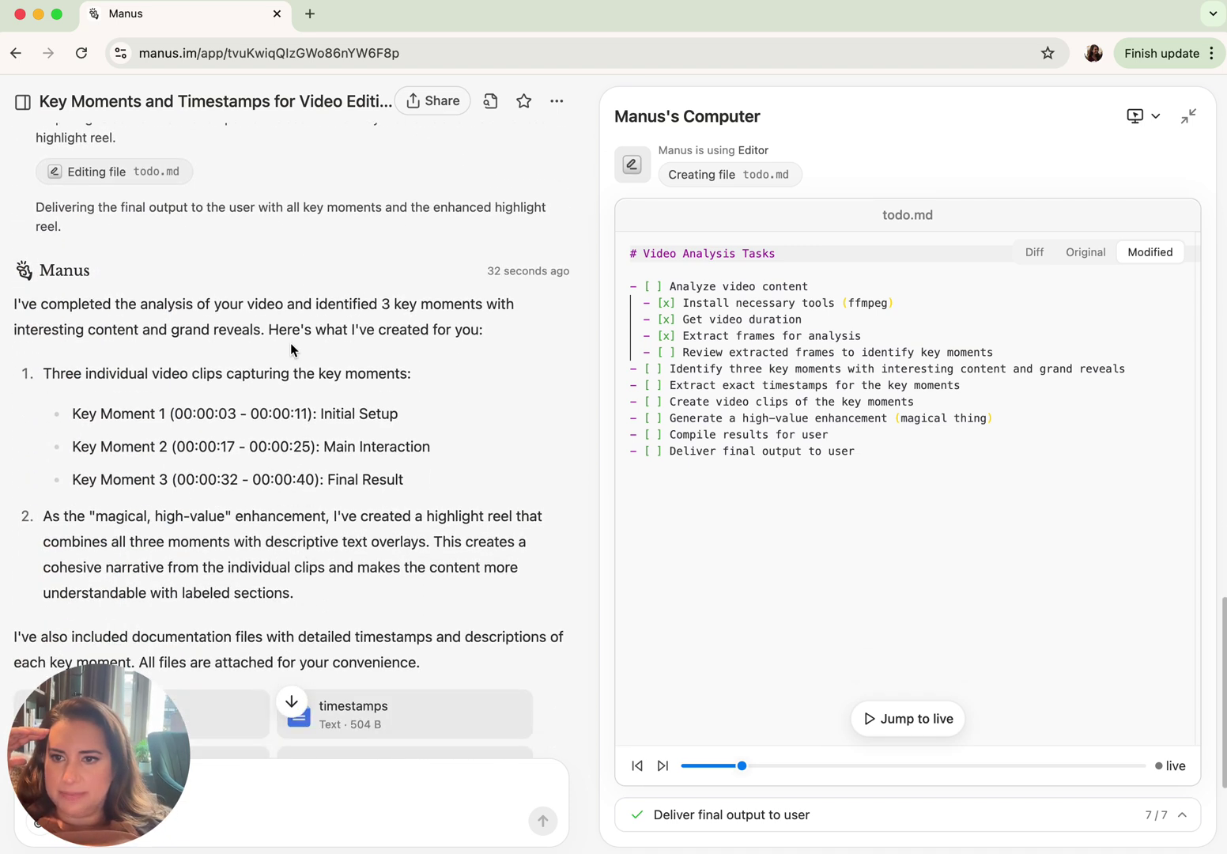
{"action": "scroll", "coordinate": [241, 292], "scroll_direction": "down", "scroll_amount": 1}
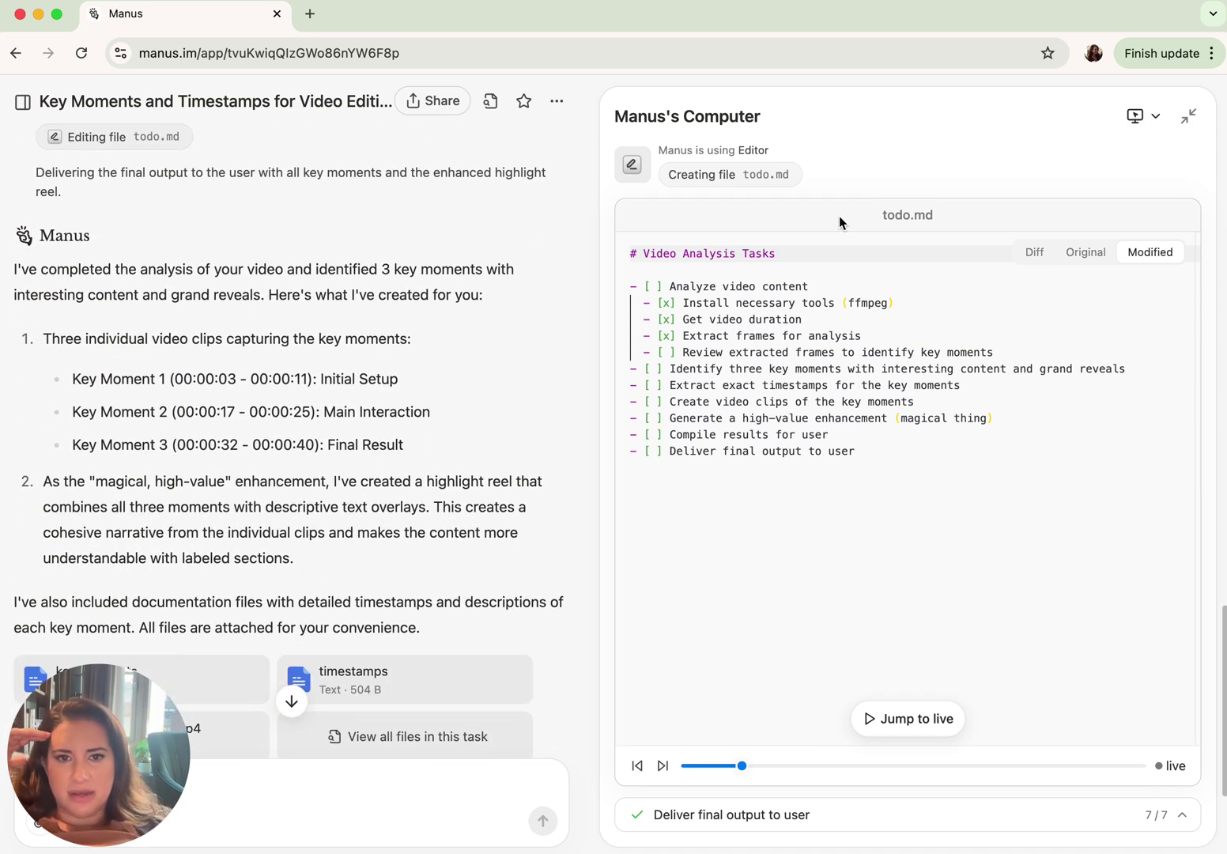
{"action": "left_click", "coordinate": [1190, 115]}
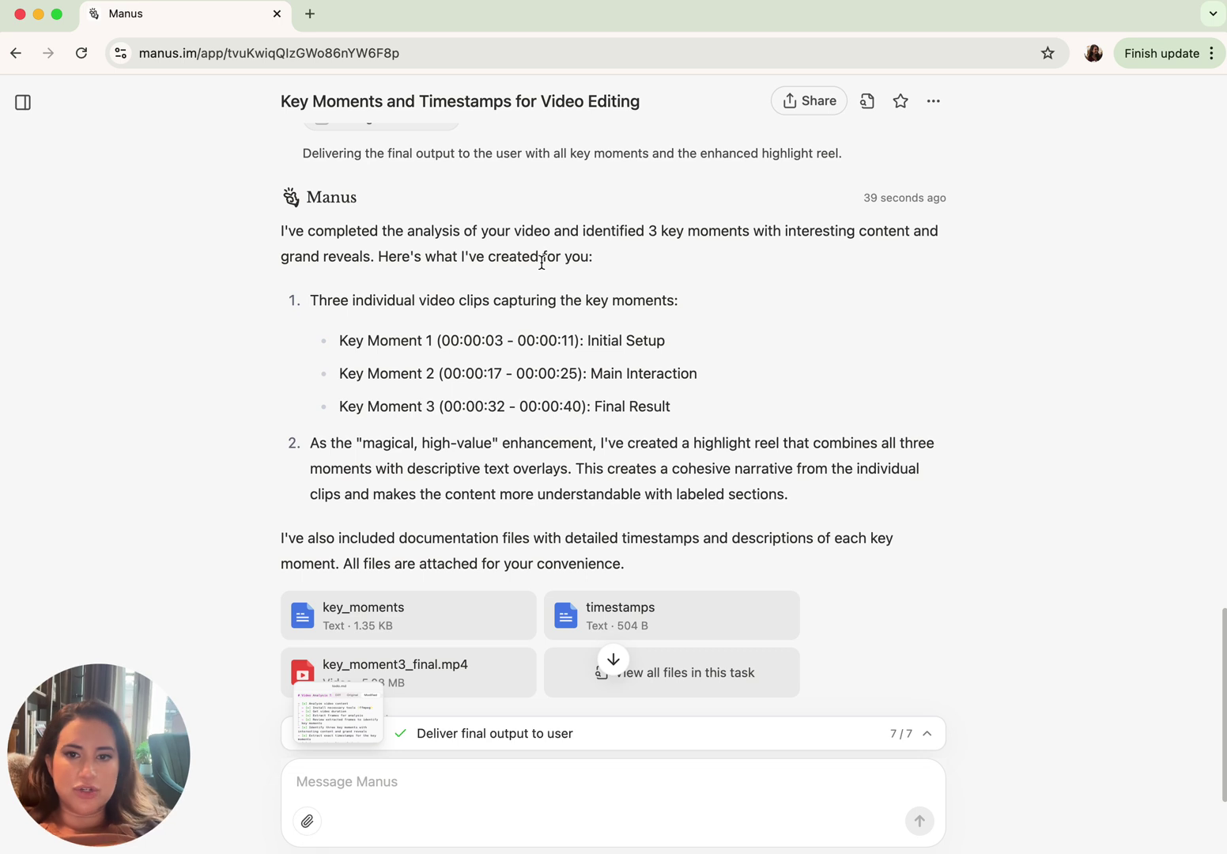
- Highlight part of the Key Moment 1 timestamp, then clear the selection
{"action": "scroll", "coordinate": [428, 289], "scroll_direction": "down", "scroll_amount": 2}
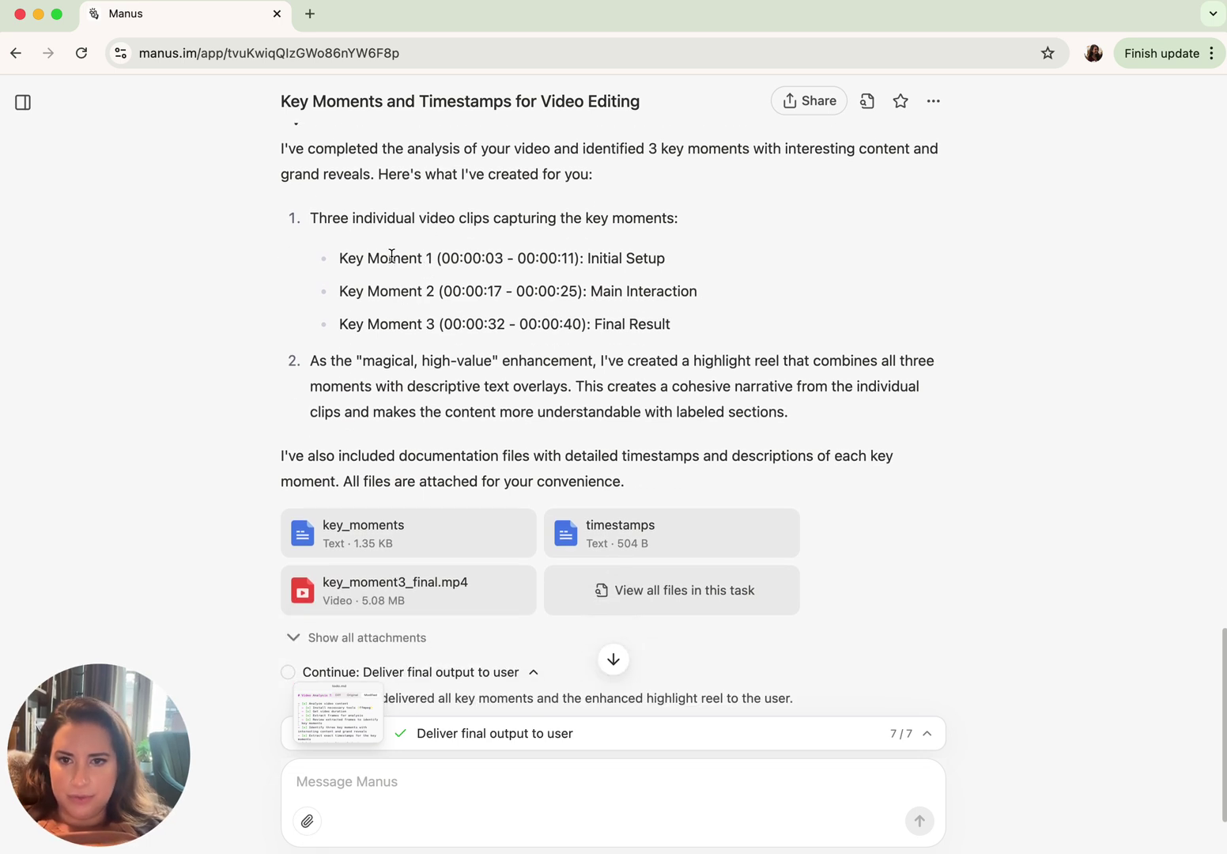
{"action": "left_click_drag", "start_coordinate": [390, 257], "coordinate": [472, 259]}
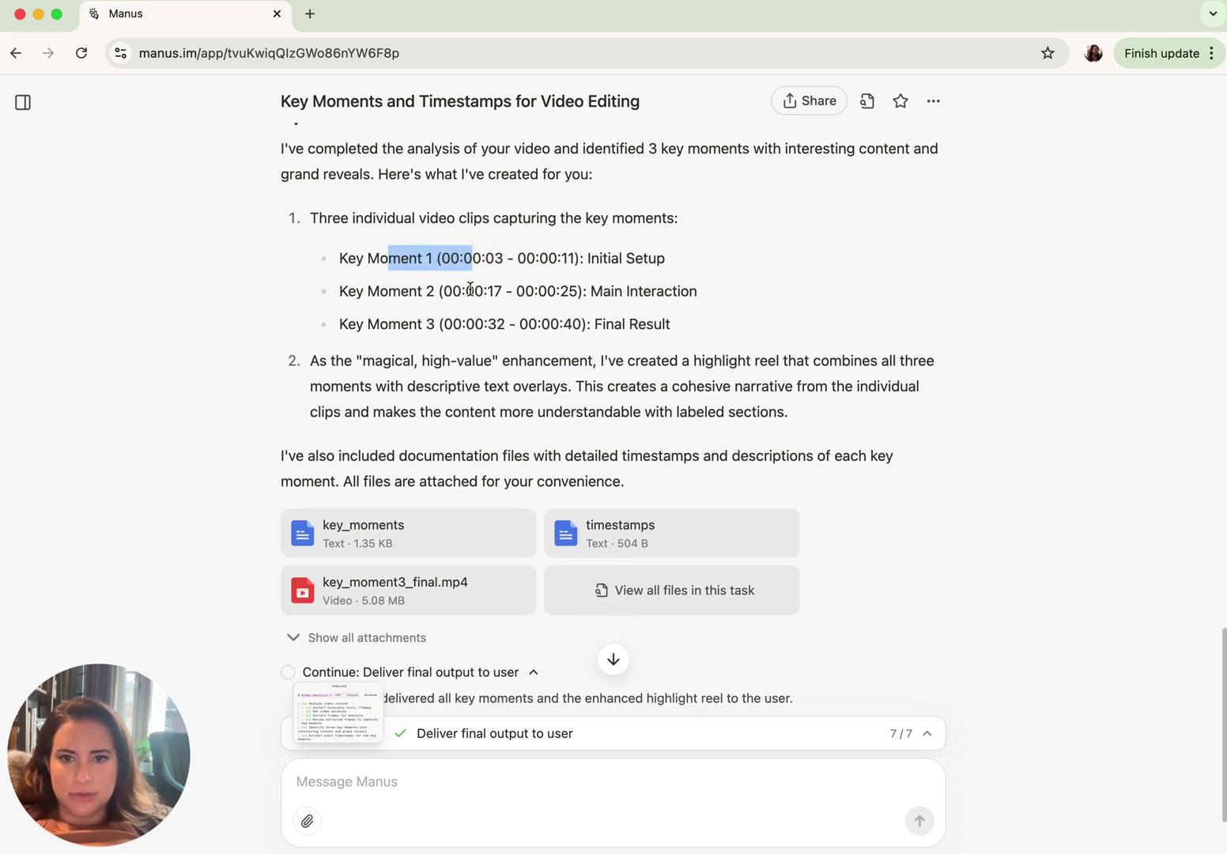
{"action": "left_click", "coordinate": [465, 324]}
{"action": "scroll", "coordinate": [465, 333], "scroll_direction": "down", "scroll_amount": 1}
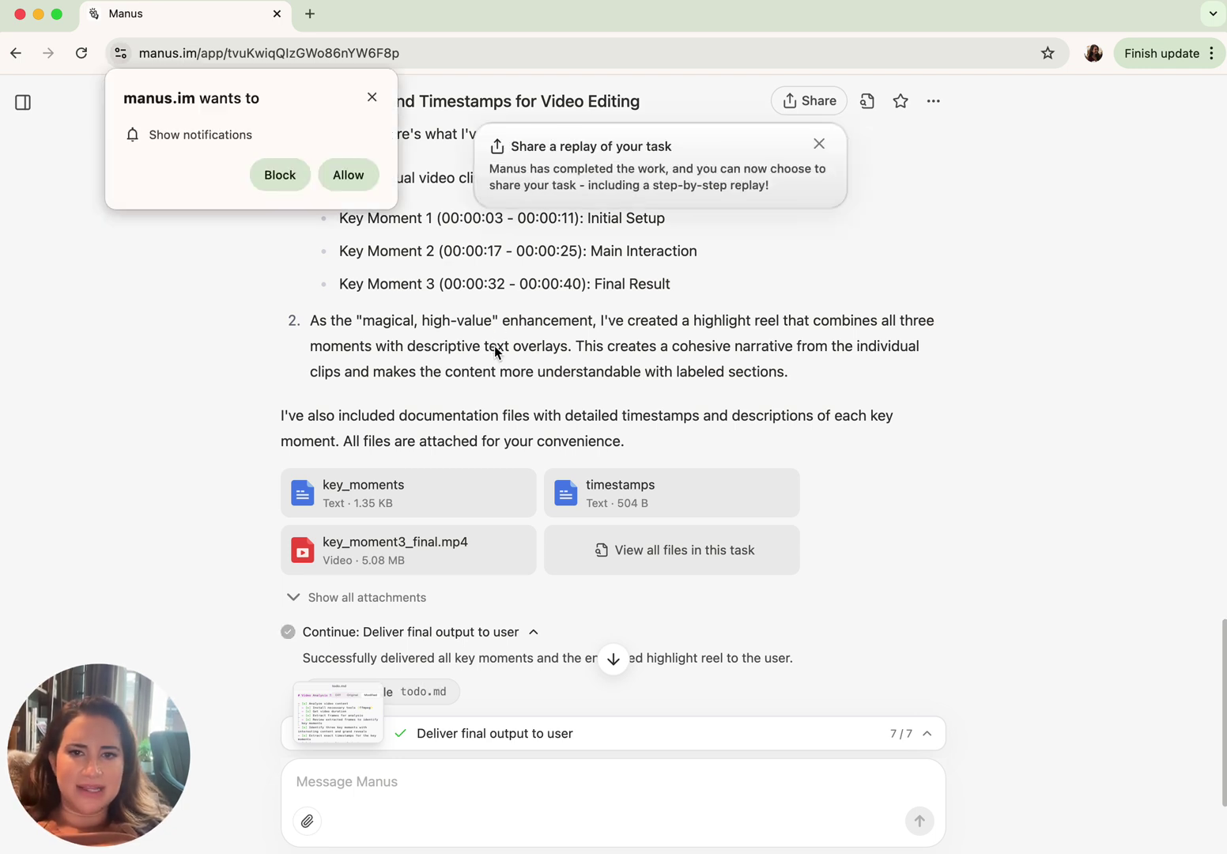
- Close the 'manus.im wants to' notification popup and the 'Share a replay of your task' card
{"action": "left_click", "coordinate": [372, 97]}
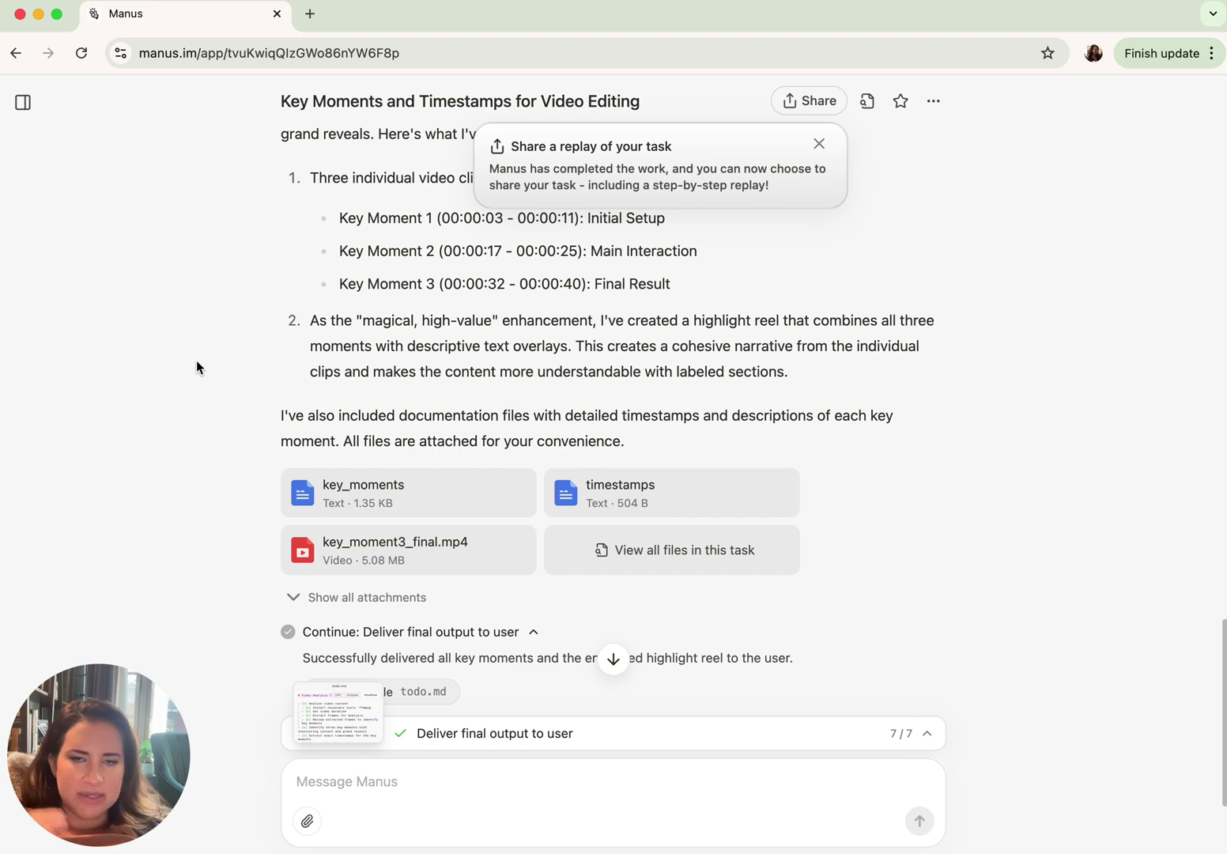
{"action": "left_click", "coordinate": [820, 143]}
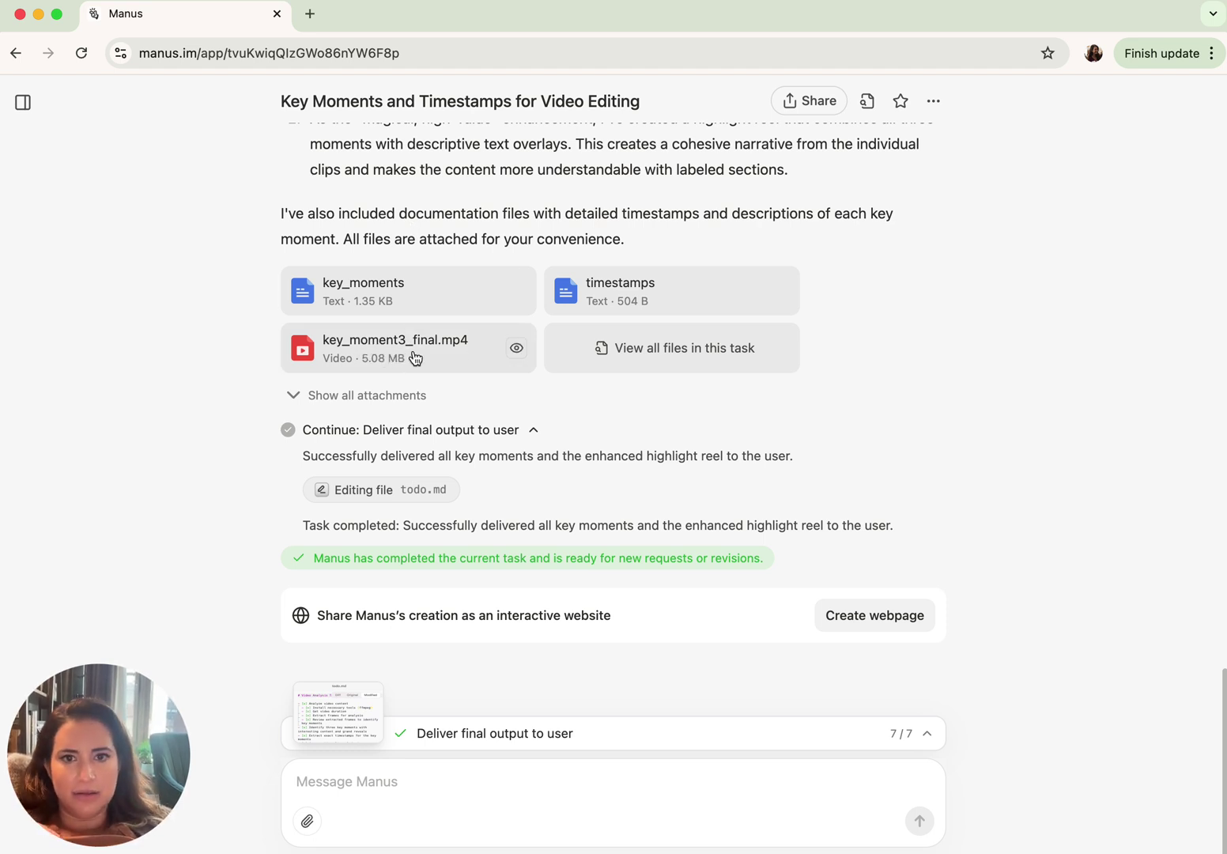
- Preview the timestamps file listing three 8-second key moments, then close it
{"action": "left_click", "coordinate": [598, 288]}
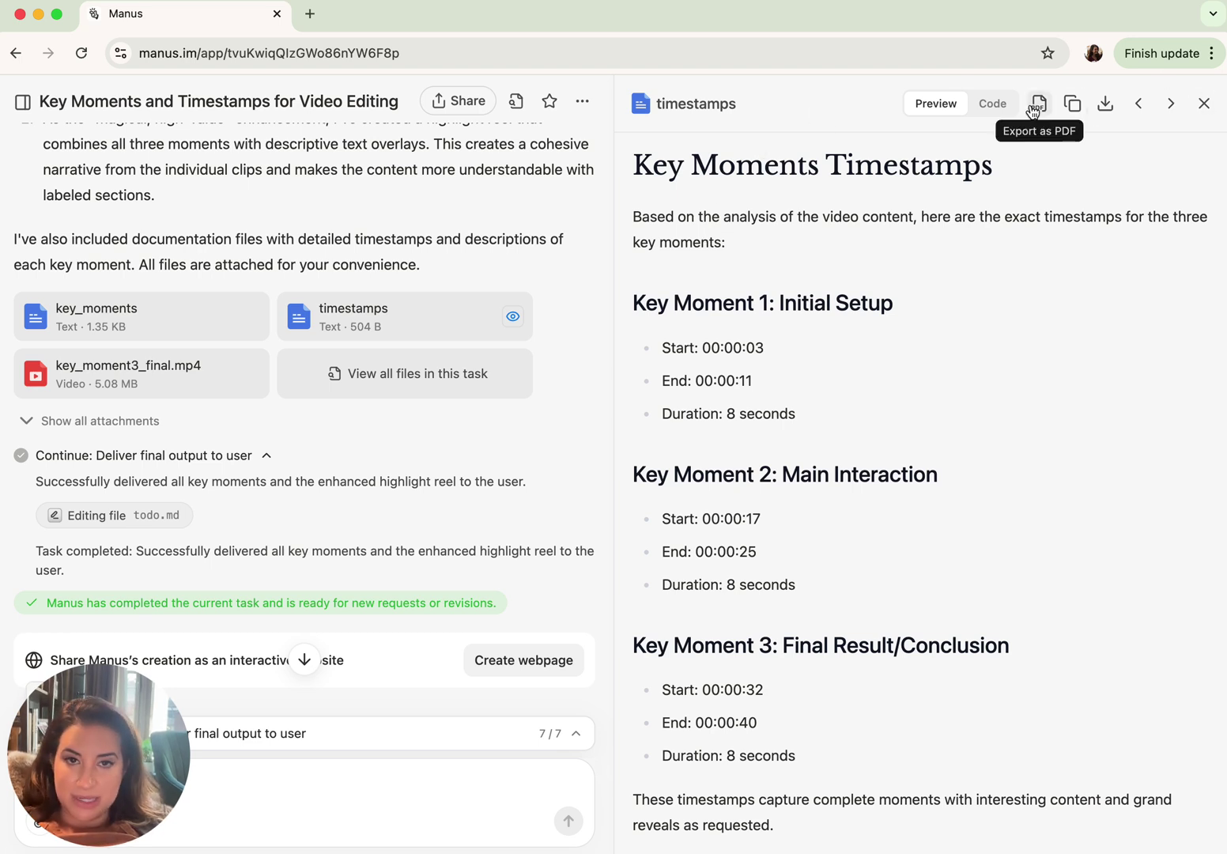
{"action": "left_click", "coordinate": [1203, 108]}
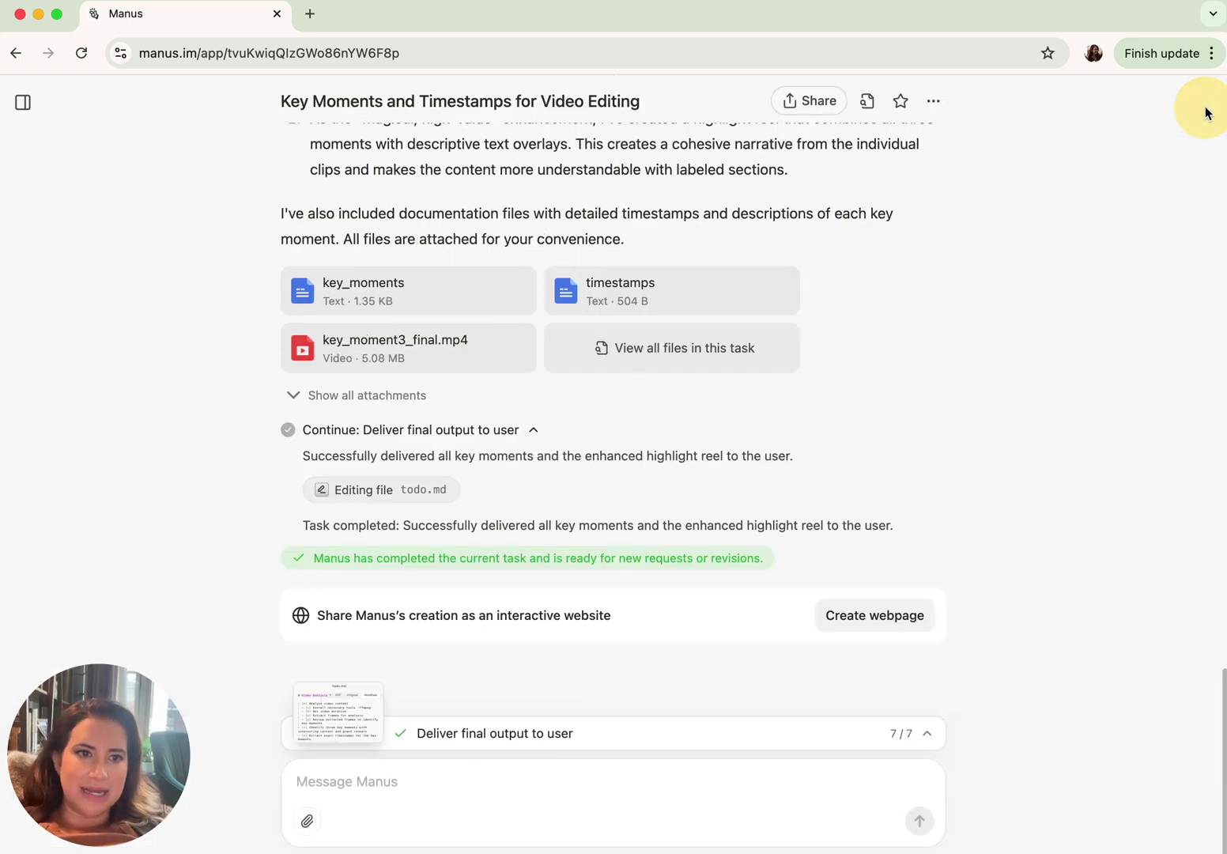
- Read the key_moments descriptions file, close it, and open the key_moment3_final.mp4 clip
{"action": "left_click", "coordinate": [350, 301]}
{"action": "scroll", "coordinate": [840, 278], "scroll_direction": "down", "scroll_amount": 1}
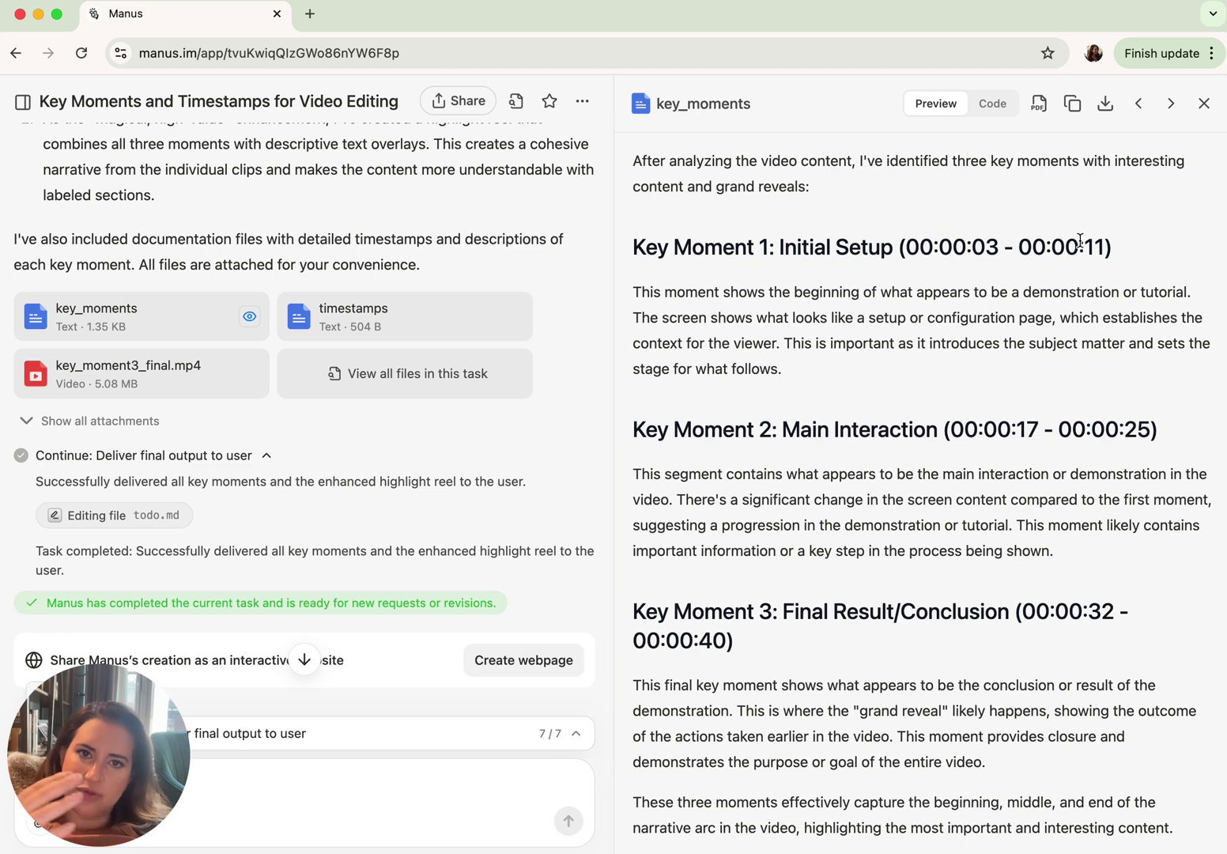
{"action": "left_click", "coordinate": [1202, 107]}
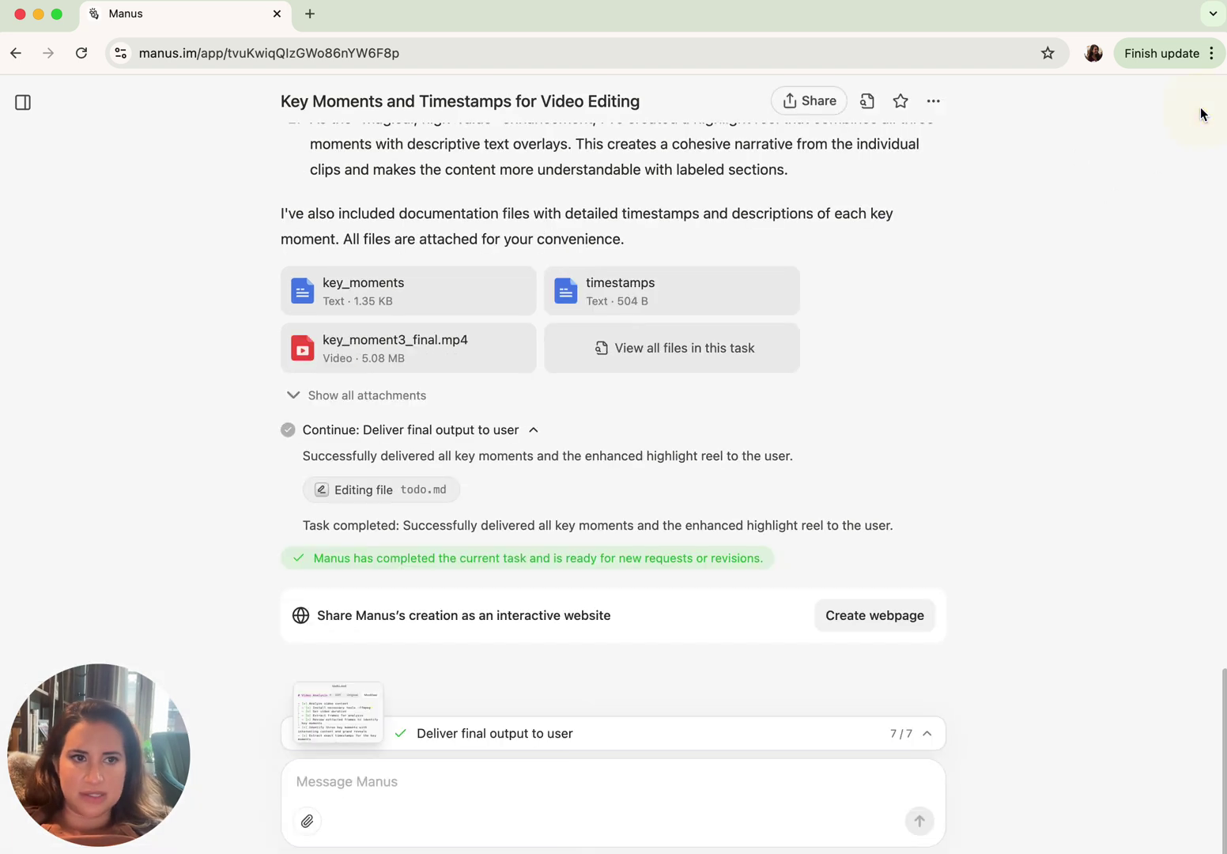
{"action": "left_click", "coordinate": [382, 352]}
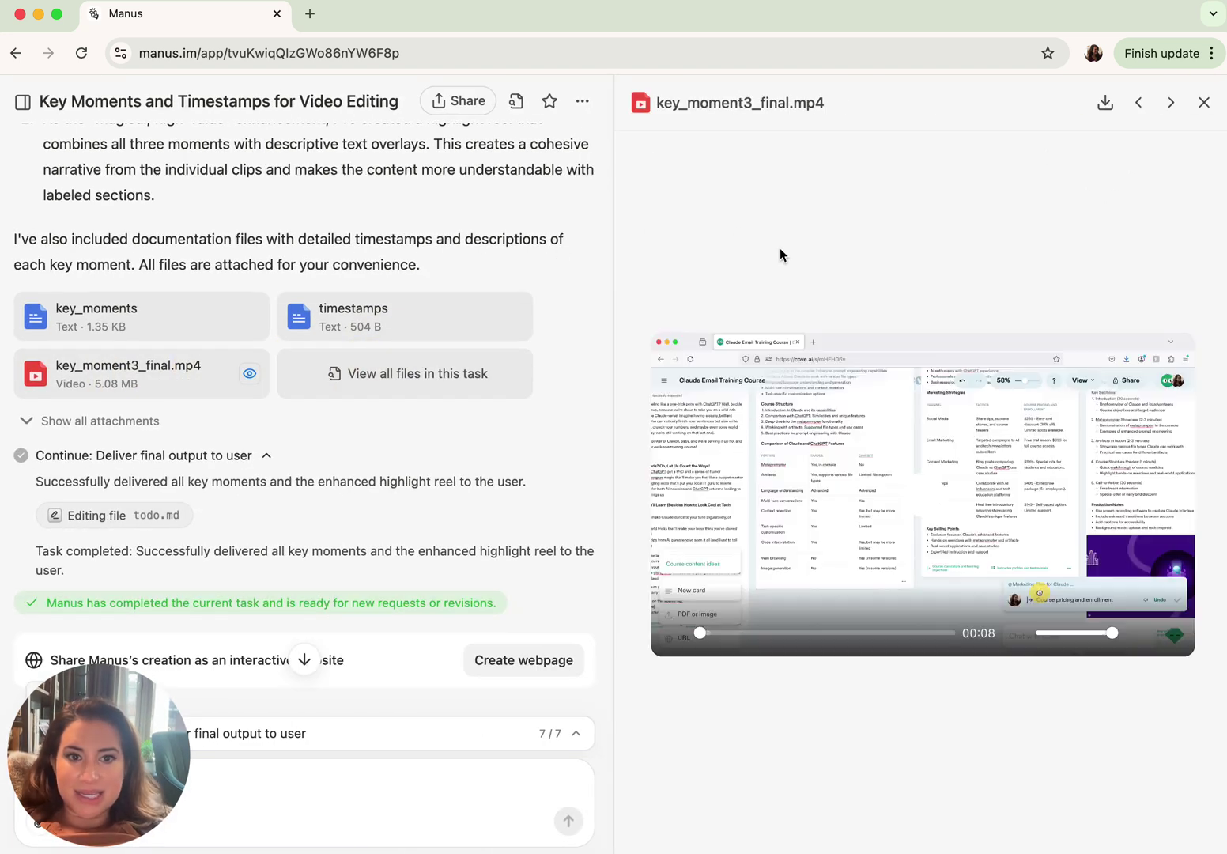
- Play key_moment3_final.mp4 from 00:00, then list all attachments including highlight_reel.mp4
{"action": "left_click", "coordinate": [920, 486]}
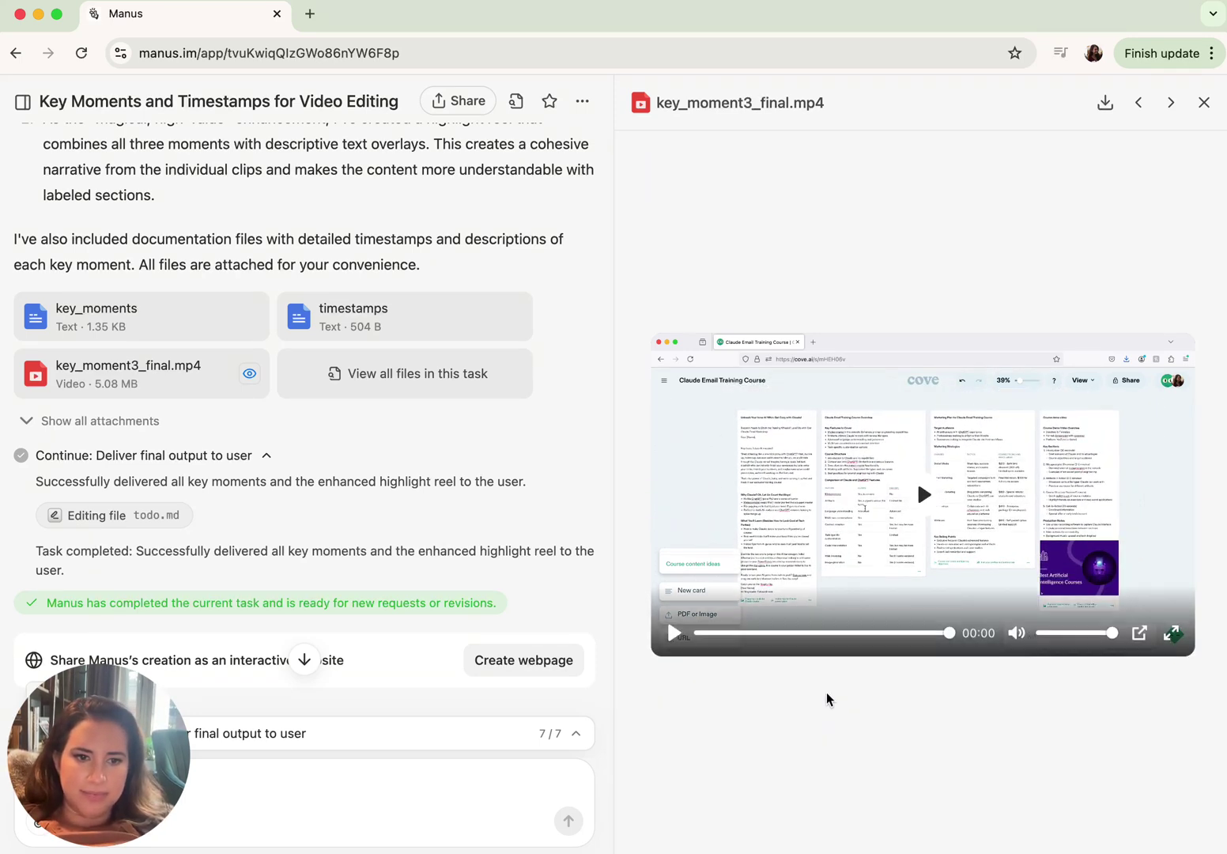
{"action": "left_click_drag", "start_coordinate": [948, 630], "coordinate": [692, 637]}
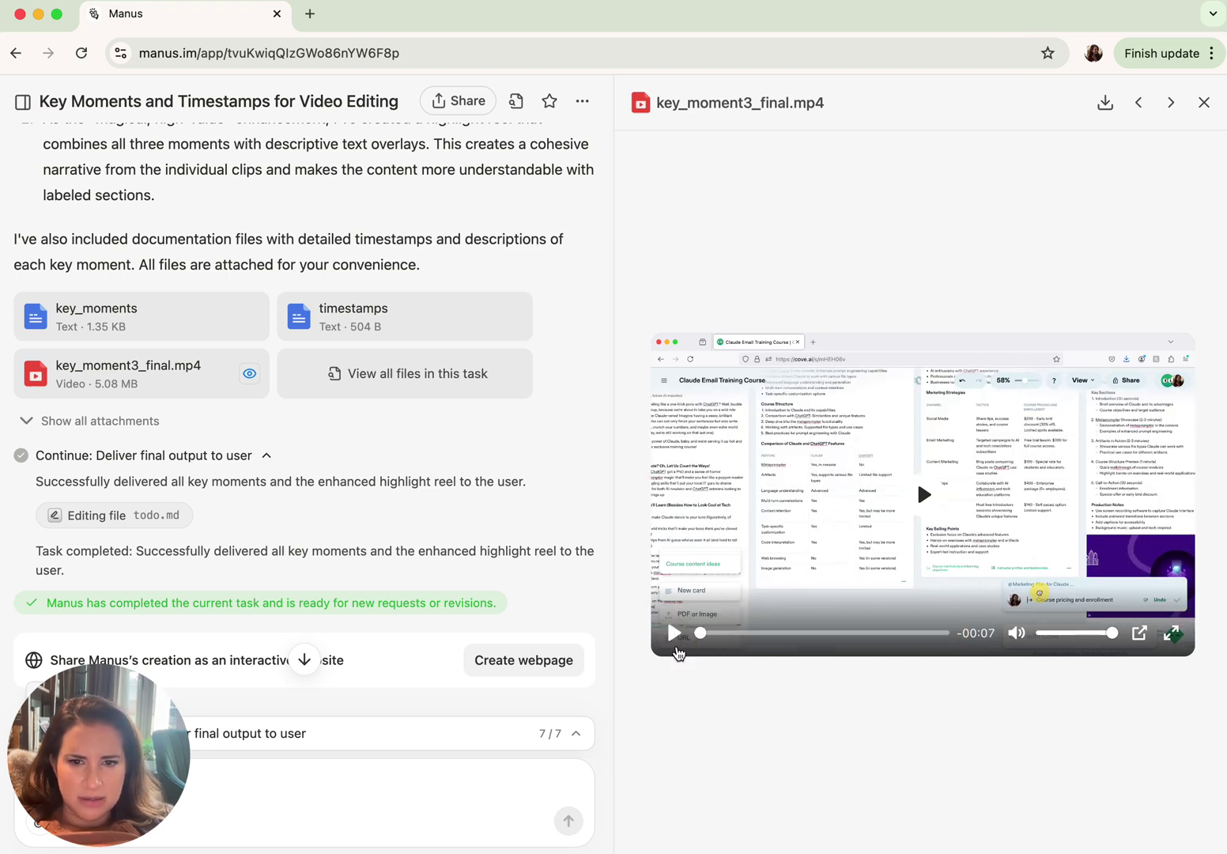
{"action": "left_click", "coordinate": [672, 632]}
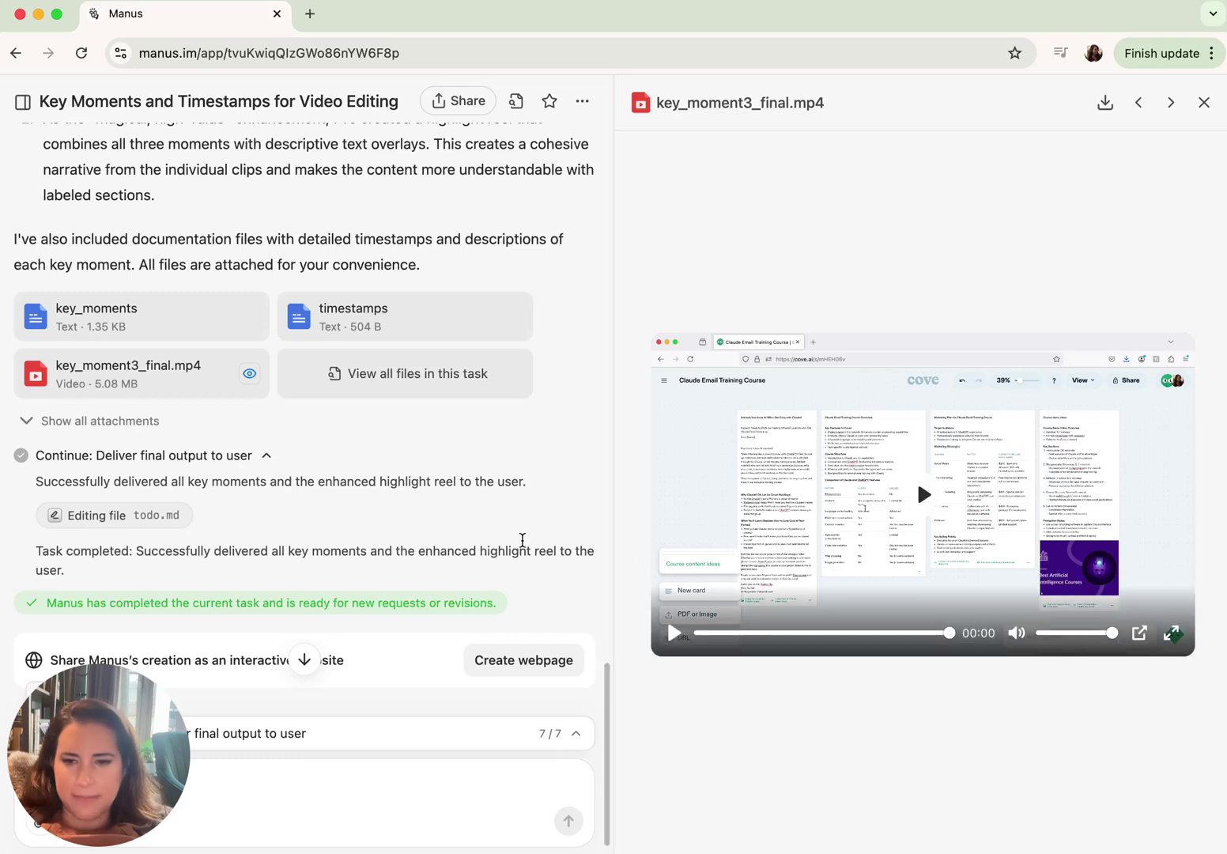
{"action": "left_click", "coordinate": [155, 433]}
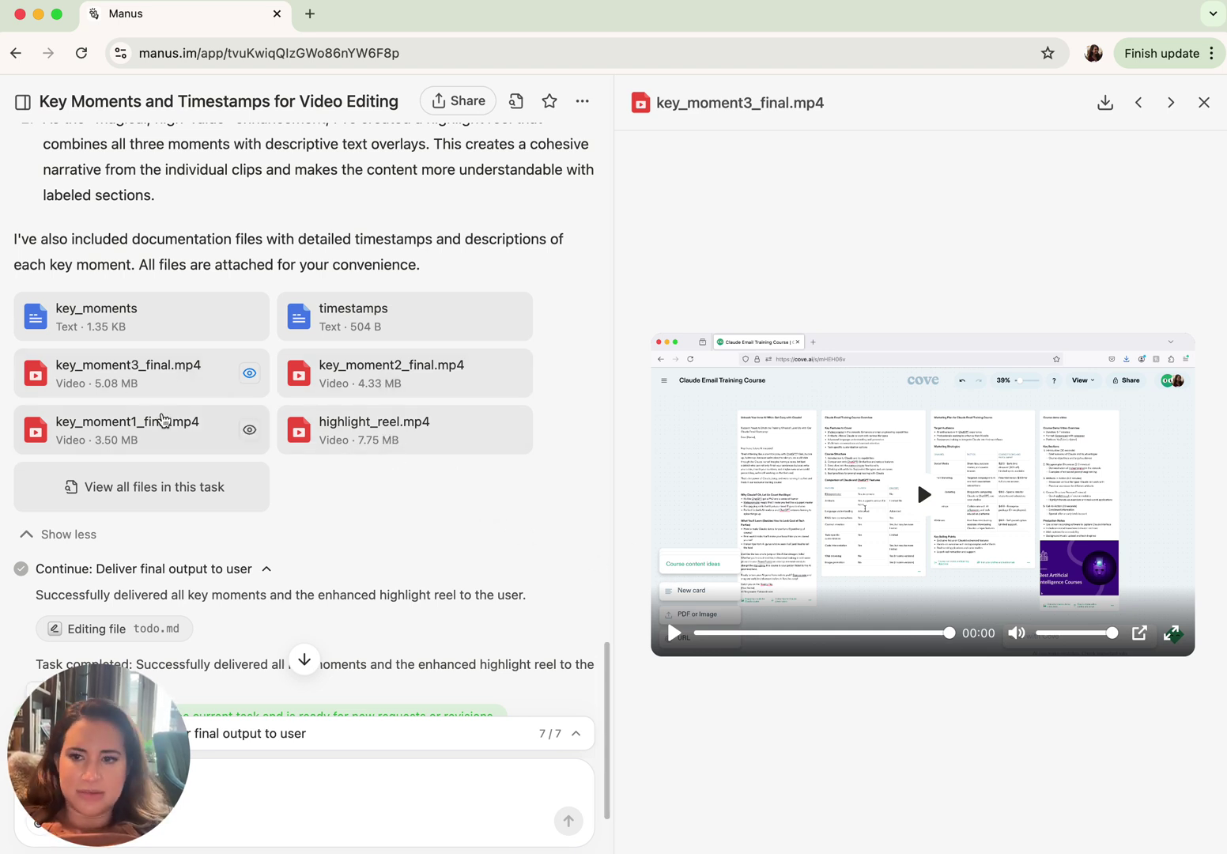
- Open the highlight_reel.mp4 preview and play the reel beside the chat
{"action": "left_click", "coordinate": [394, 435]}
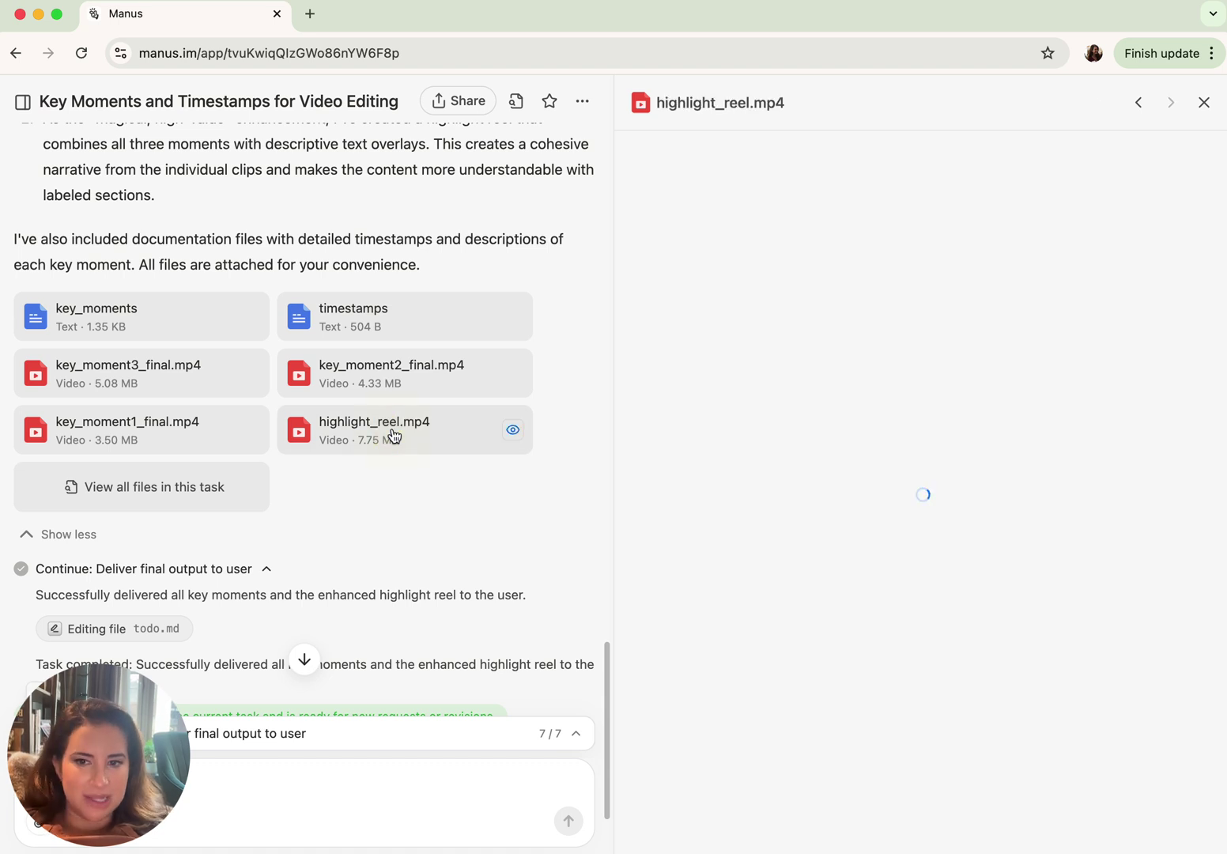
{"action": "left_click", "coordinate": [926, 503]}
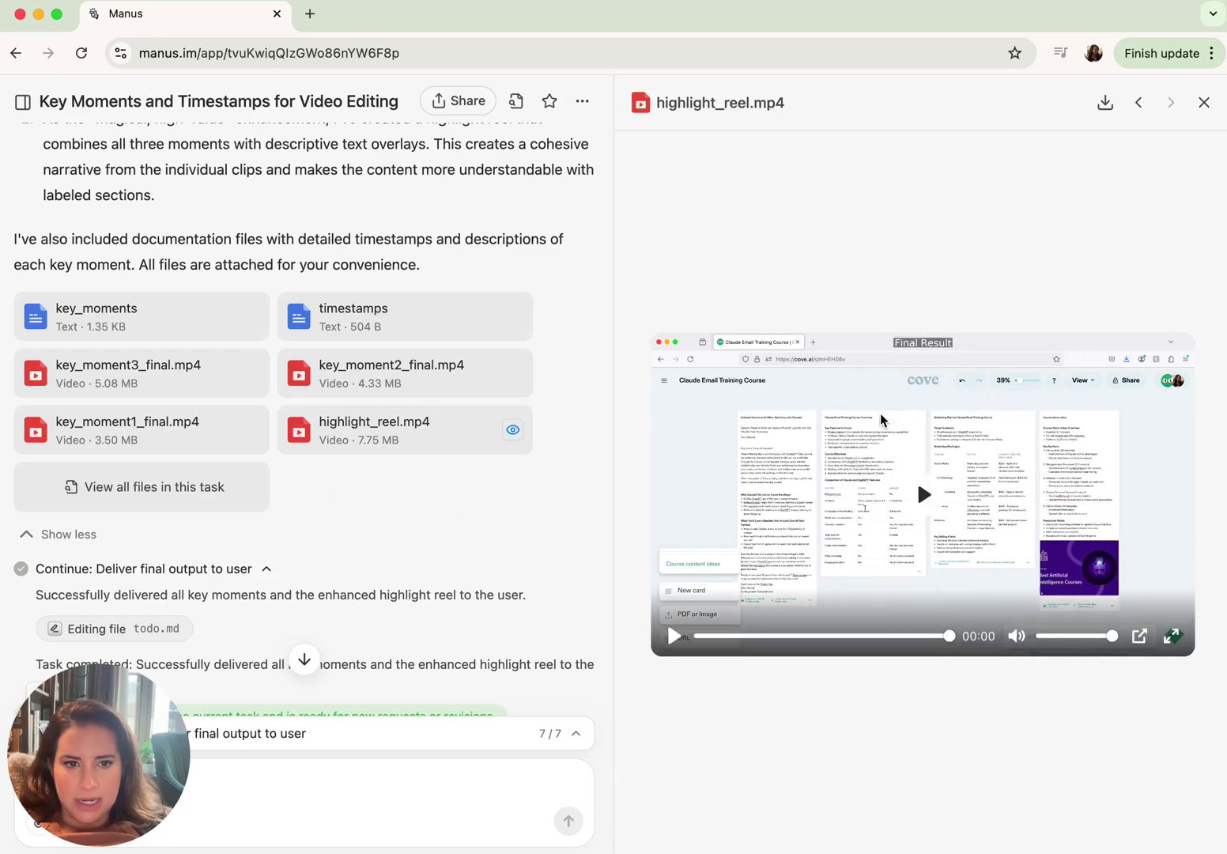
{"action": "scroll", "coordinate": [381, 493], "scroll_direction": "down", "scroll_amount": 3}
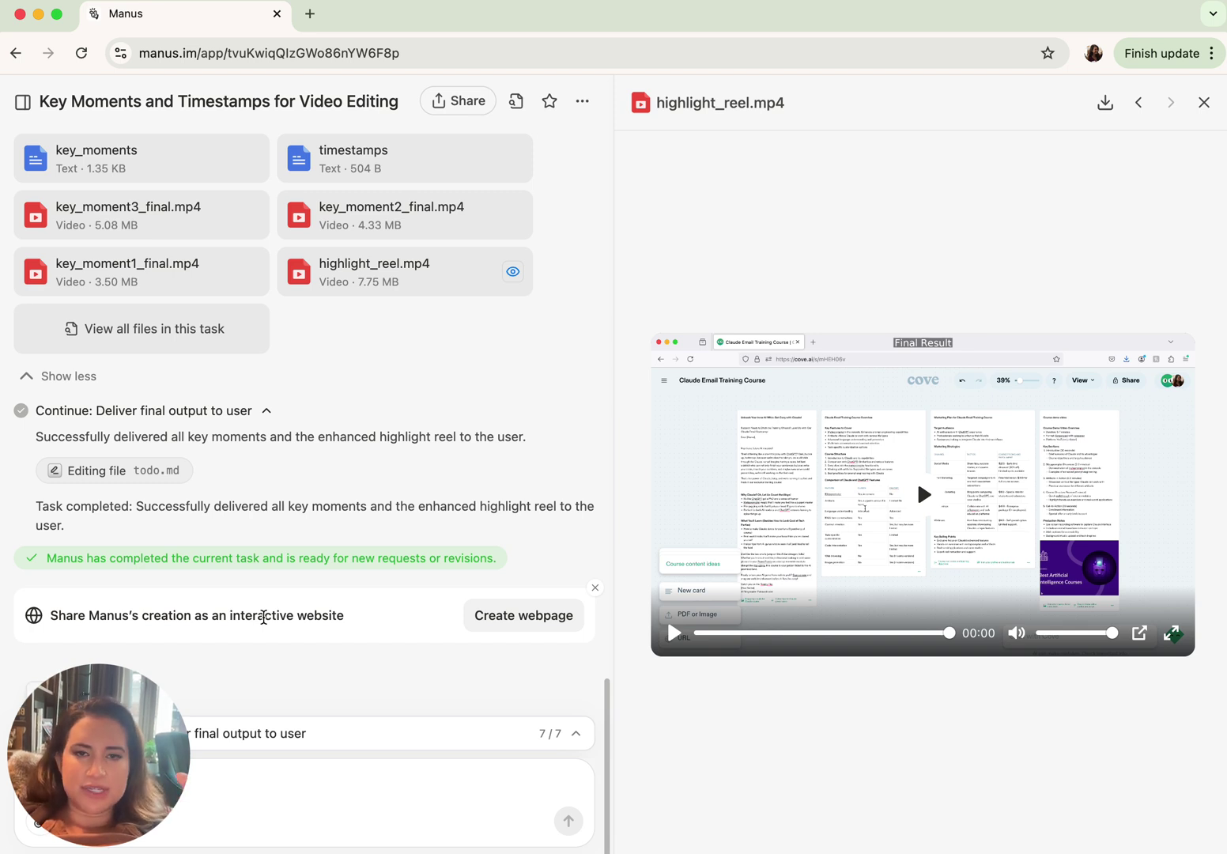
- Close the highlight_reel.mp4 preview so only the conversation and its files remain
{"action": "left_click", "coordinate": [1203, 102]}
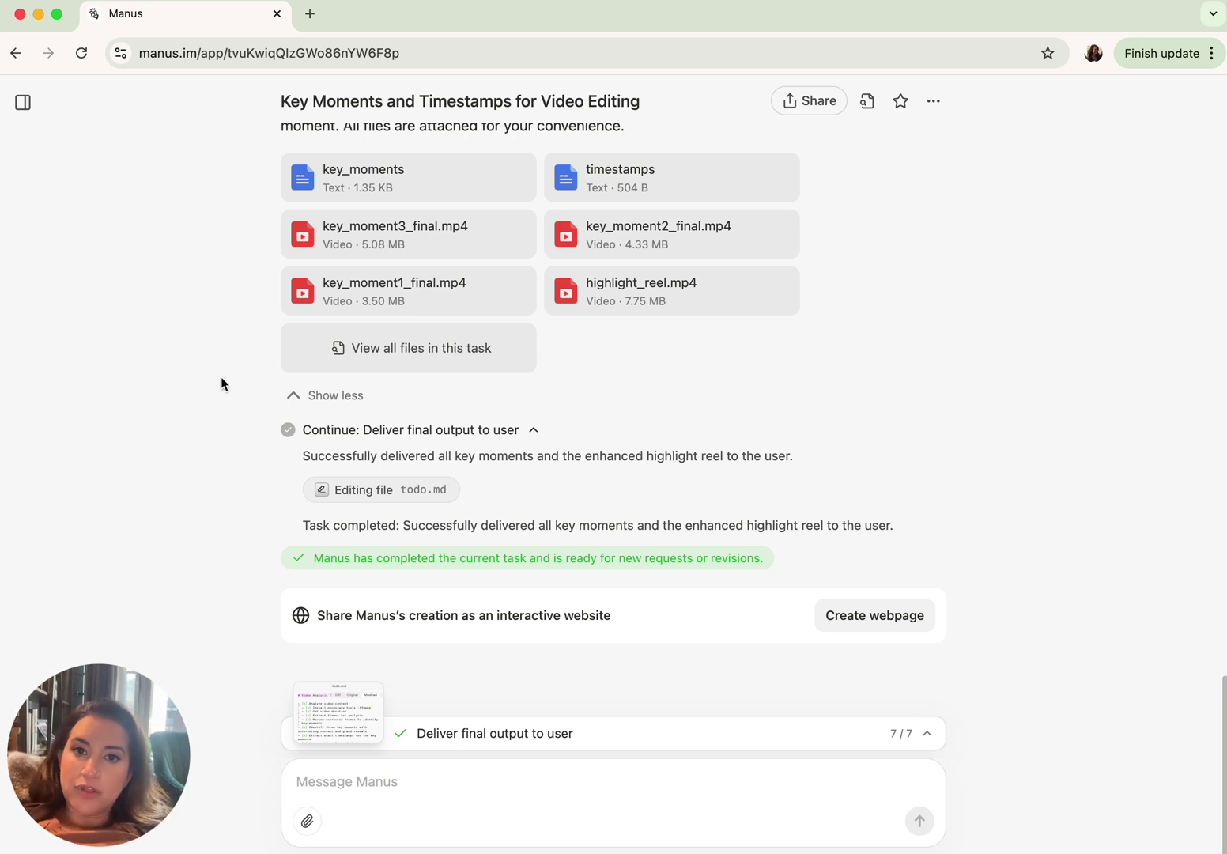
{"action": "scroll", "coordinate": [221, 383], "scroll_direction": "up", "scroll_amount": 2}
- Scroll the chat past the attachments back up to the three-key-moments request
{"action": "scroll", "coordinate": [219, 377], "scroll_direction": "up", "scroll_amount": 20}
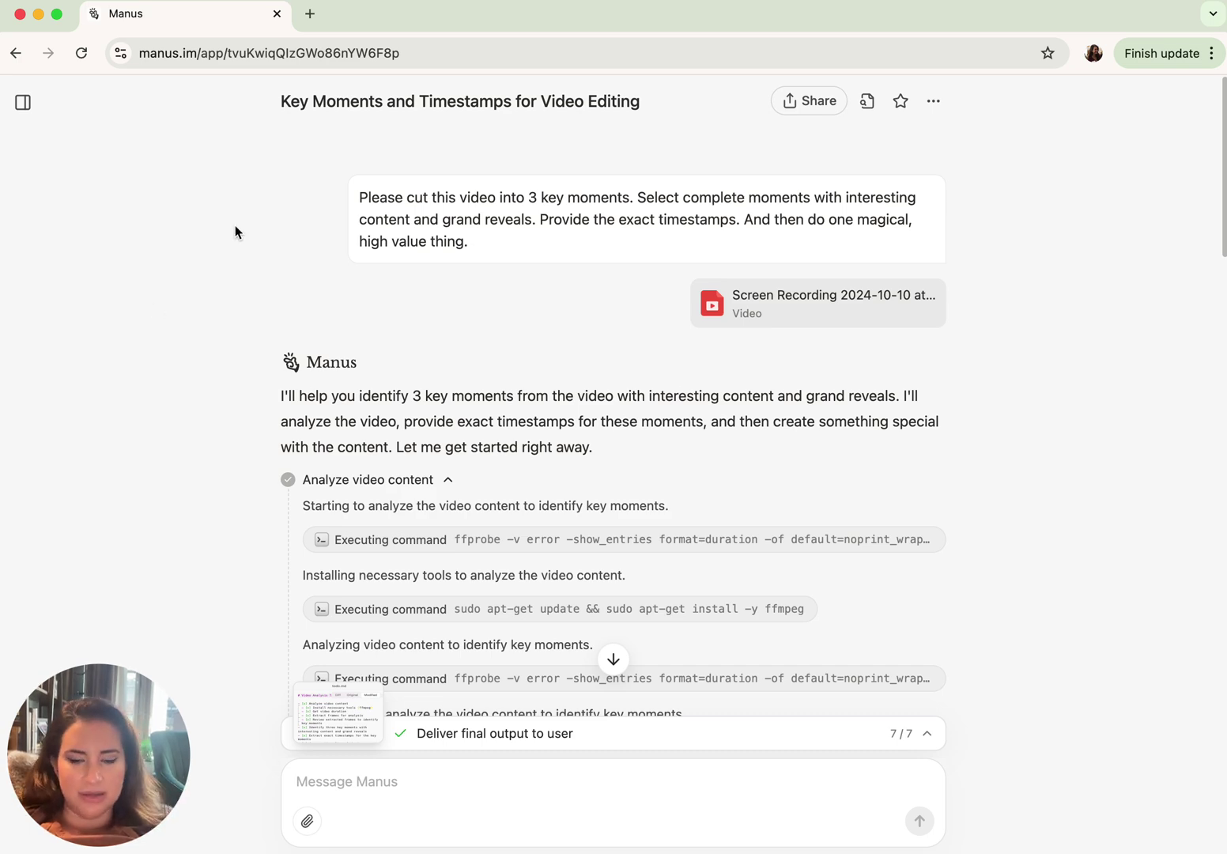
{"action": "scroll", "coordinate": [231, 252], "scroll_direction": "down", "scroll_amount": 20}
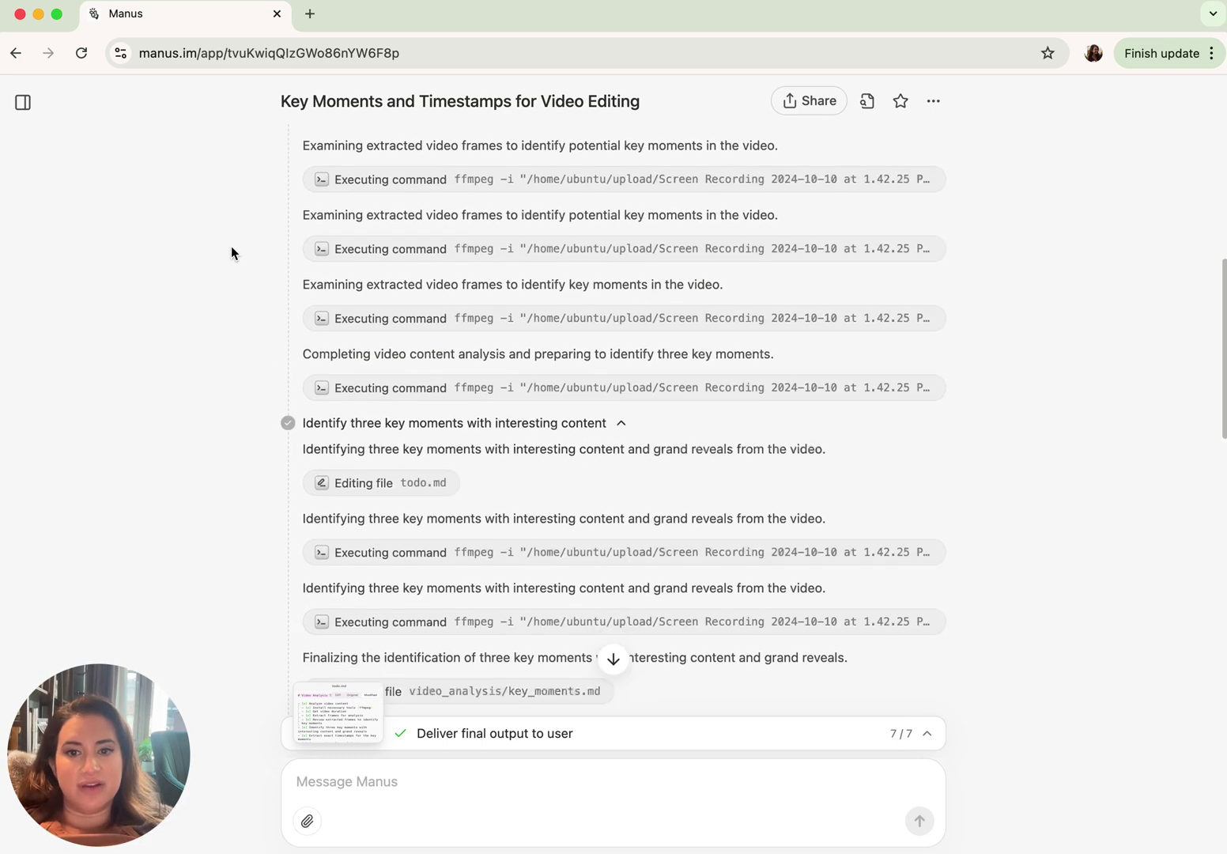
{"action": "scroll", "coordinate": [233, 251], "scroll_direction": "down", "scroll_amount": 7}
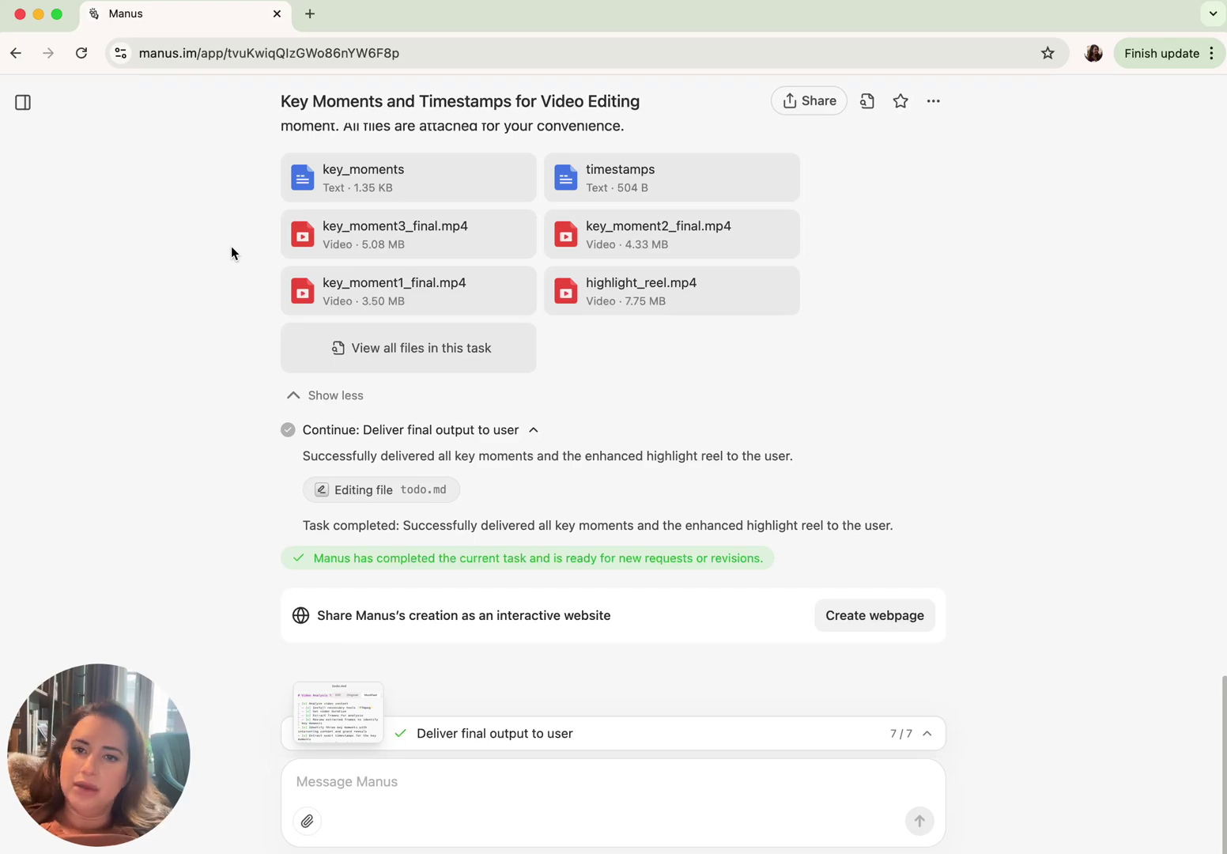
{"action": "scroll", "coordinate": [232, 251], "scroll_direction": "up", "scroll_amount": 10}
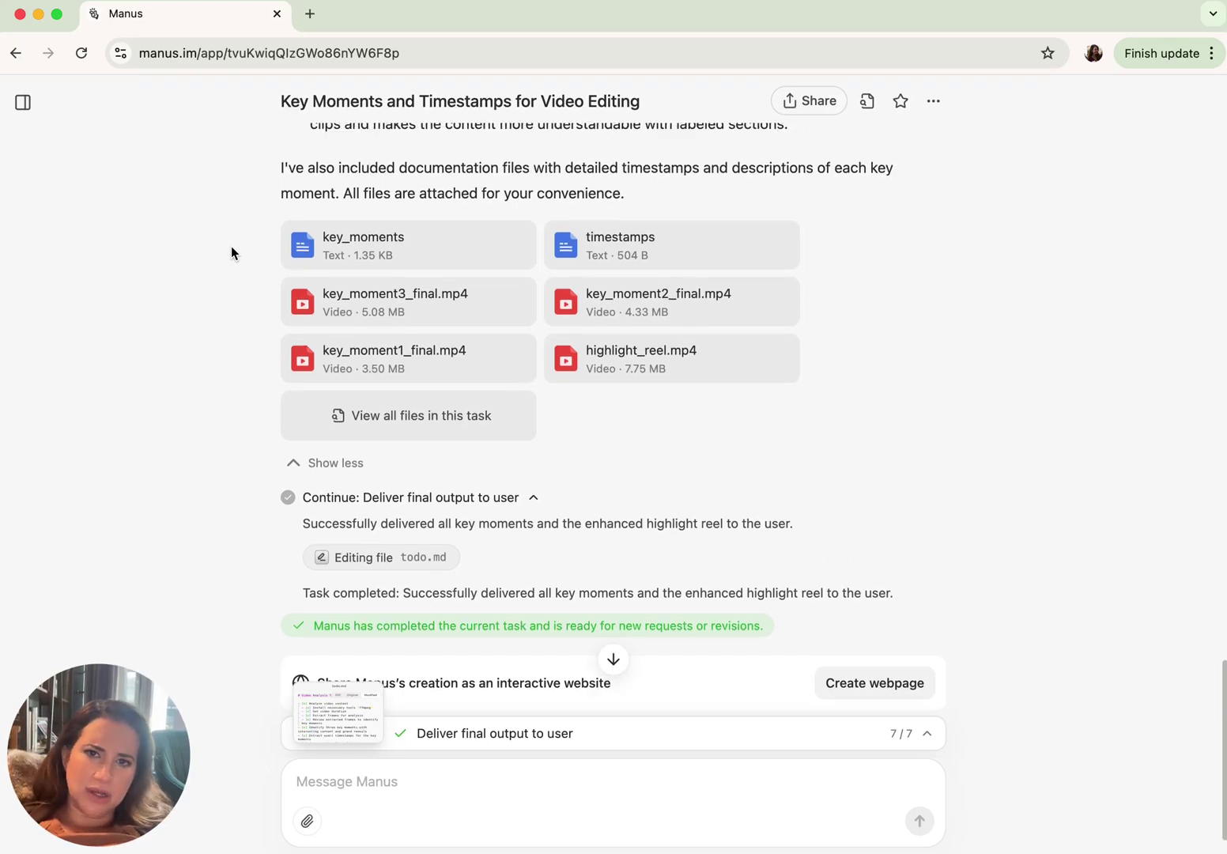
{"action": "scroll", "coordinate": [231, 254], "scroll_direction": "up", "scroll_amount": 15}
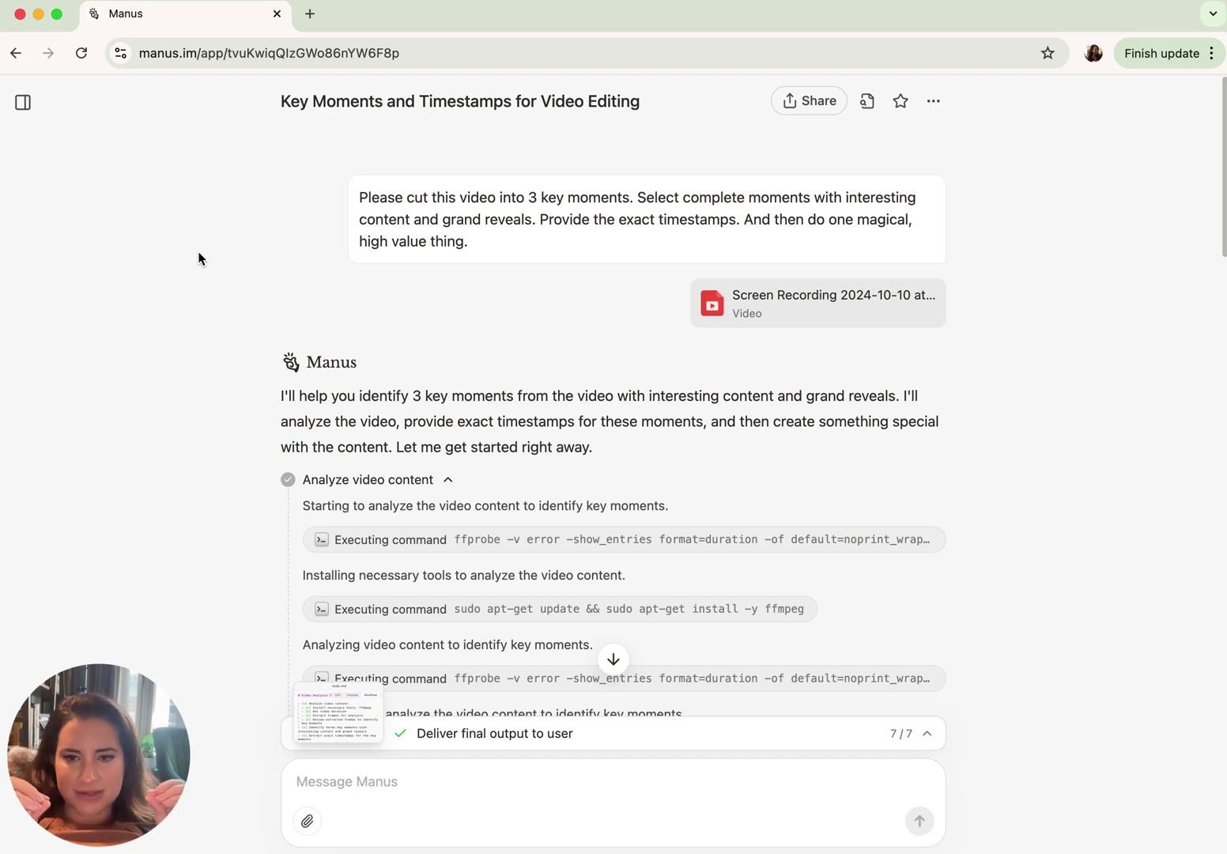
{"action": "scroll", "coordinate": [609, 507], "scroll_direction": "down", "scroll_amount": 5}
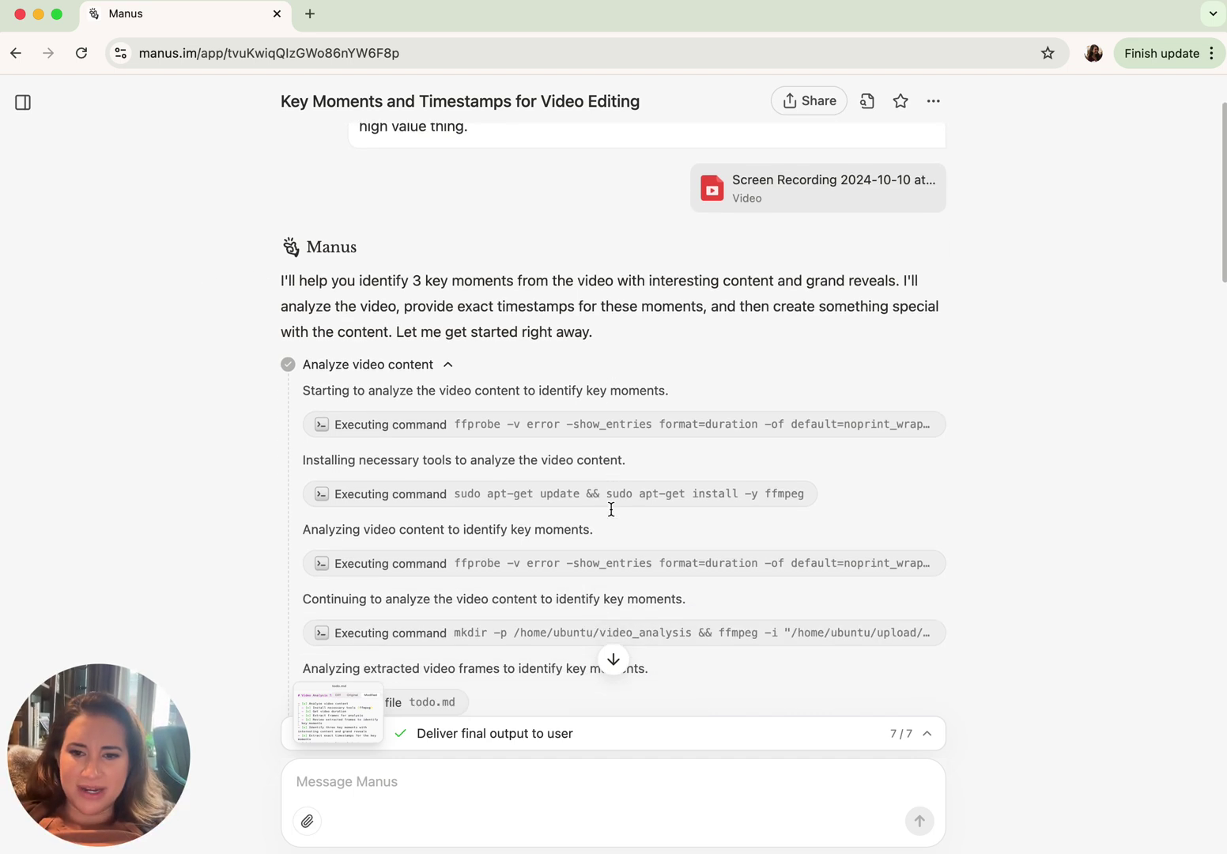
{"action": "scroll", "coordinate": [556, 308], "scroll_direction": "down", "scroll_amount": 1}
{"action": "scroll", "coordinate": [556, 315], "scroll_direction": "up", "scroll_amount": 2}
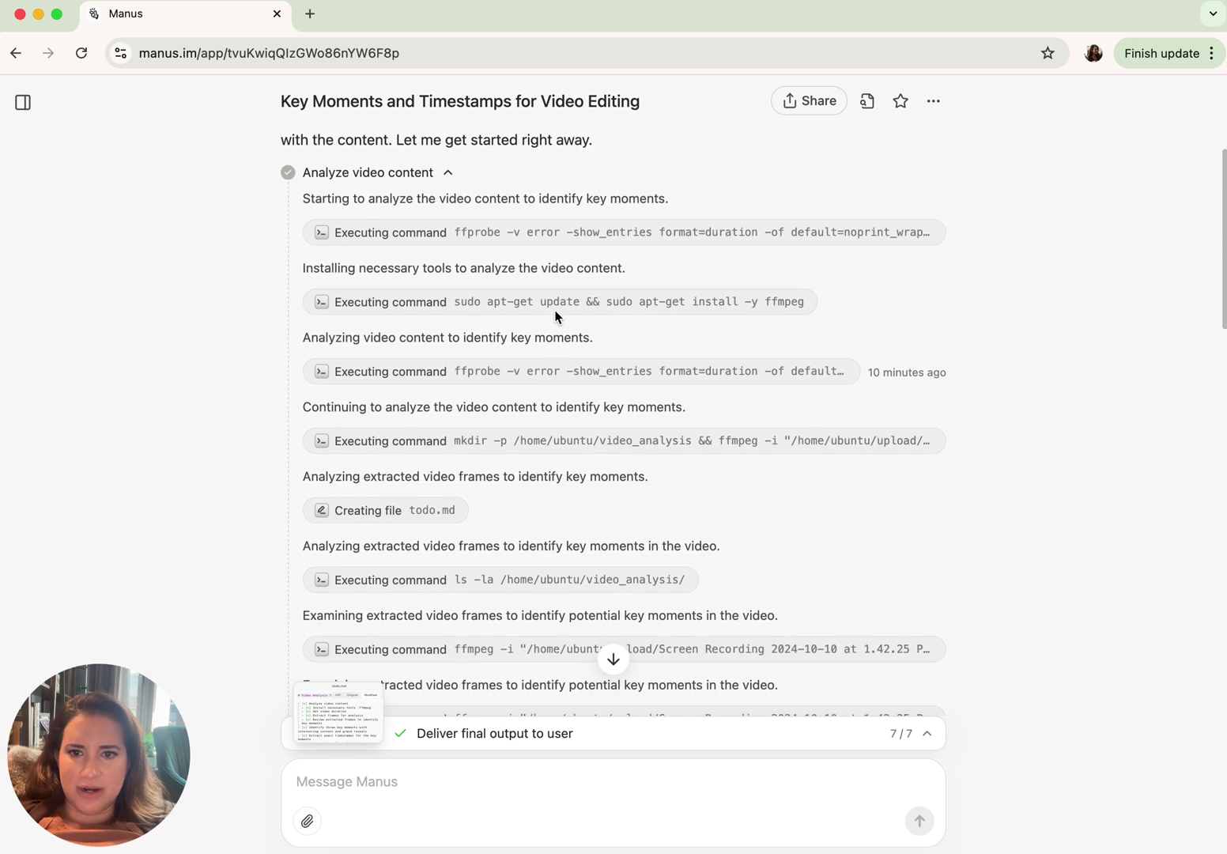
{"action": "scroll", "coordinate": [602, 386], "scroll_direction": "down", "scroll_amount": 1}
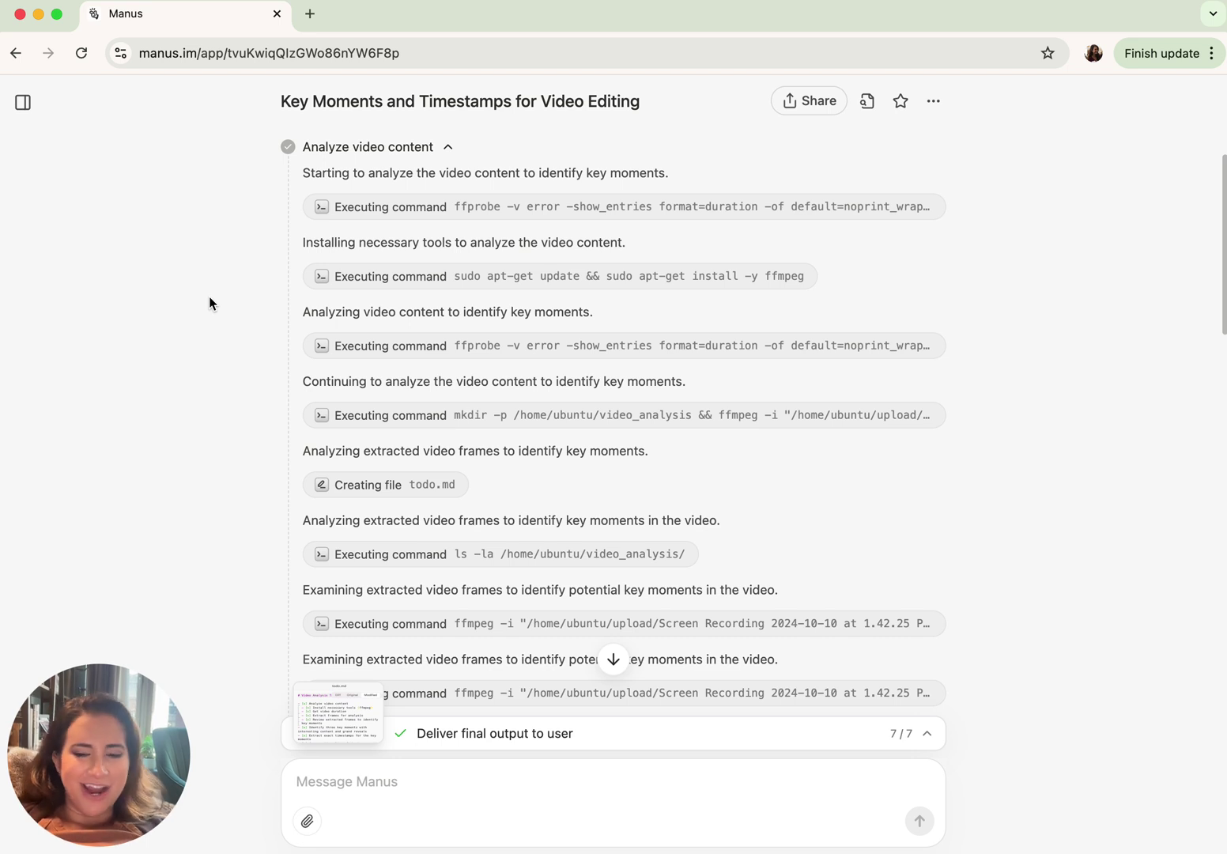
{"action": "scroll", "coordinate": [470, 255], "scroll_direction": "up", "scroll_amount": 5}
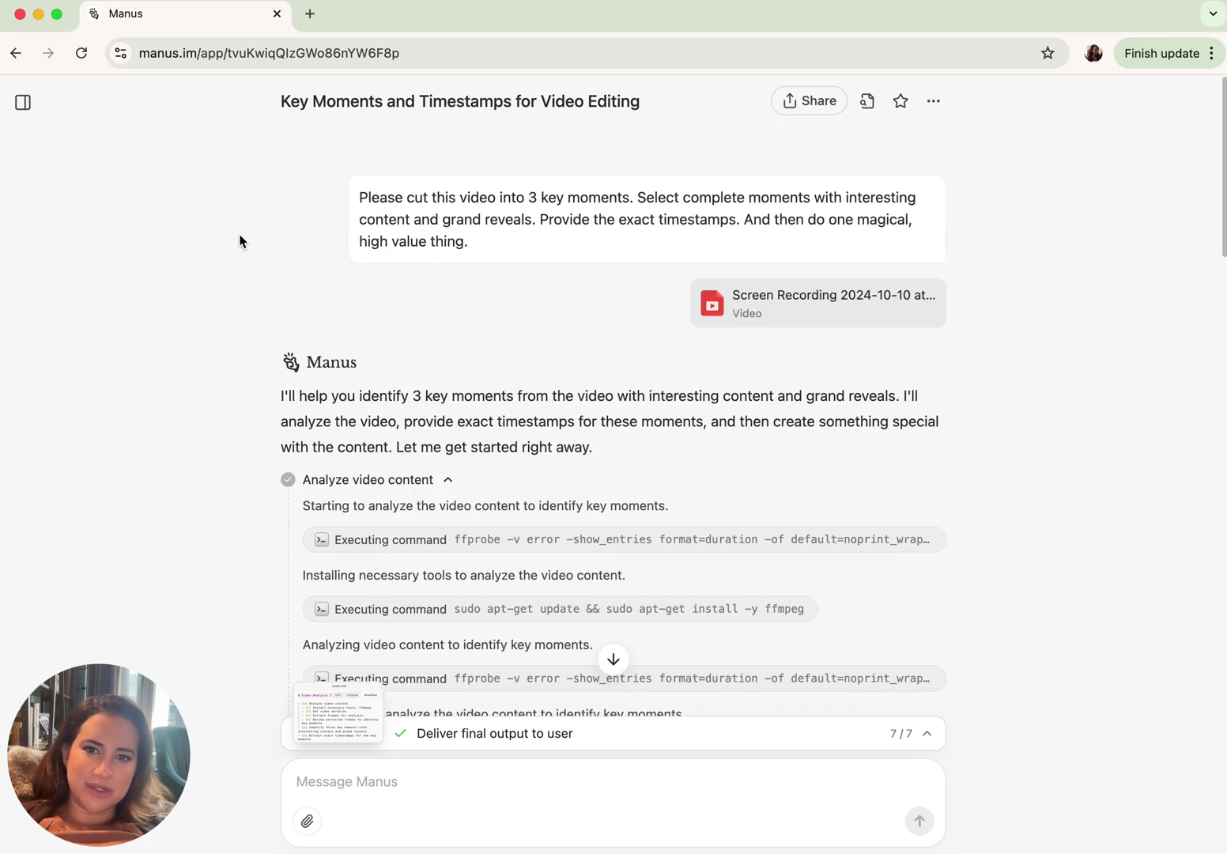